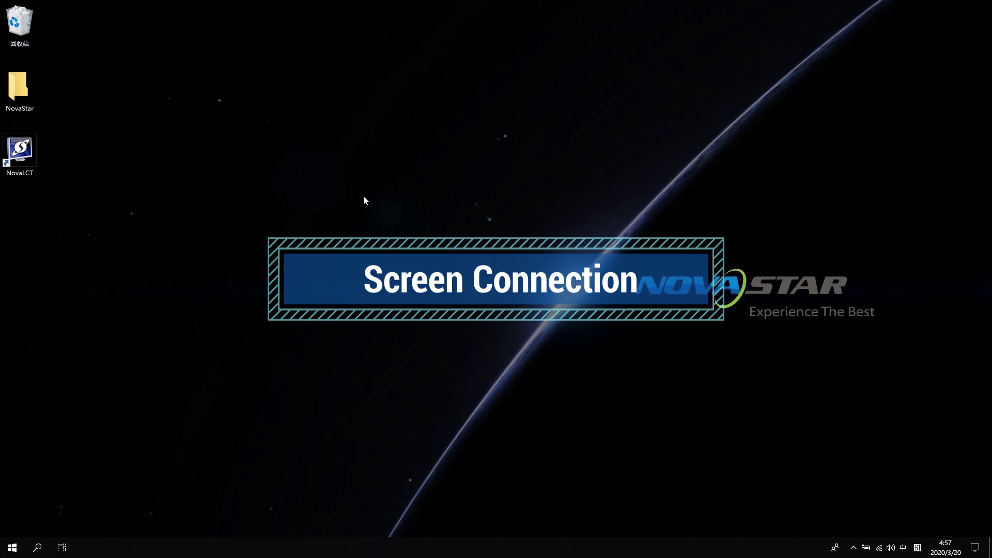
# - Launch NovaLCT and log in as the Advanced Synchronous System user with the password
pyautogui.doubleClick(27, 152)
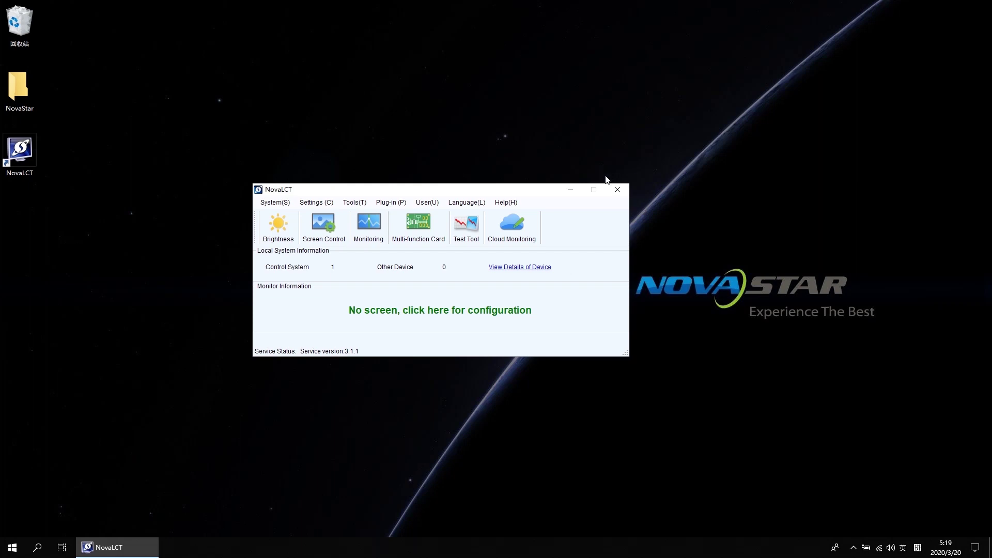
pyautogui.click(421, 205)
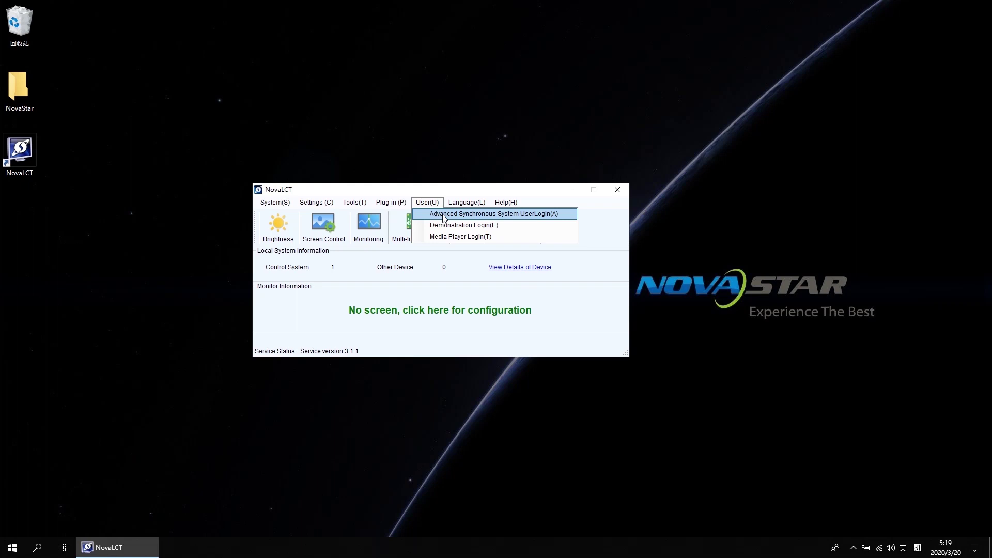
pyautogui.click(443, 214)
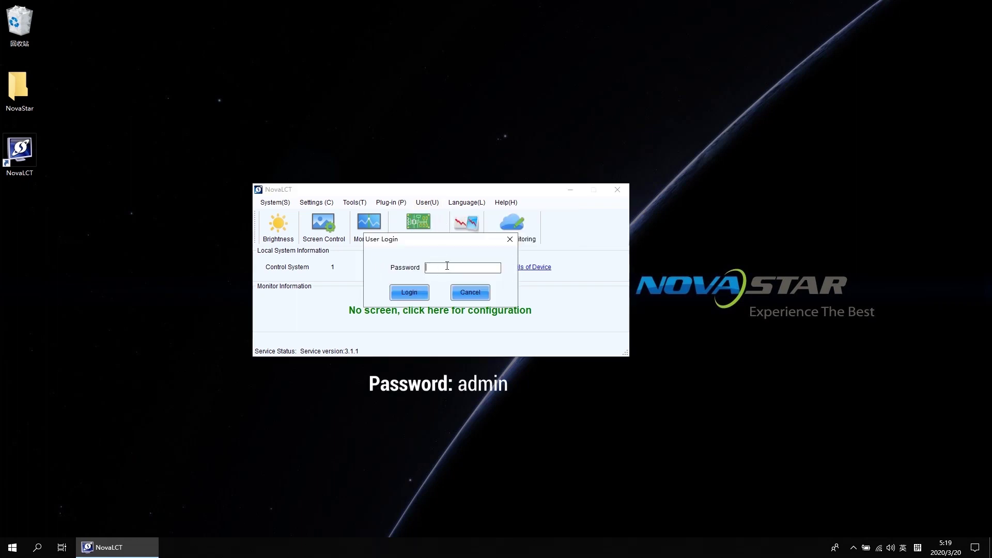
pyautogui.write('admin')
pyautogui.press('Return')
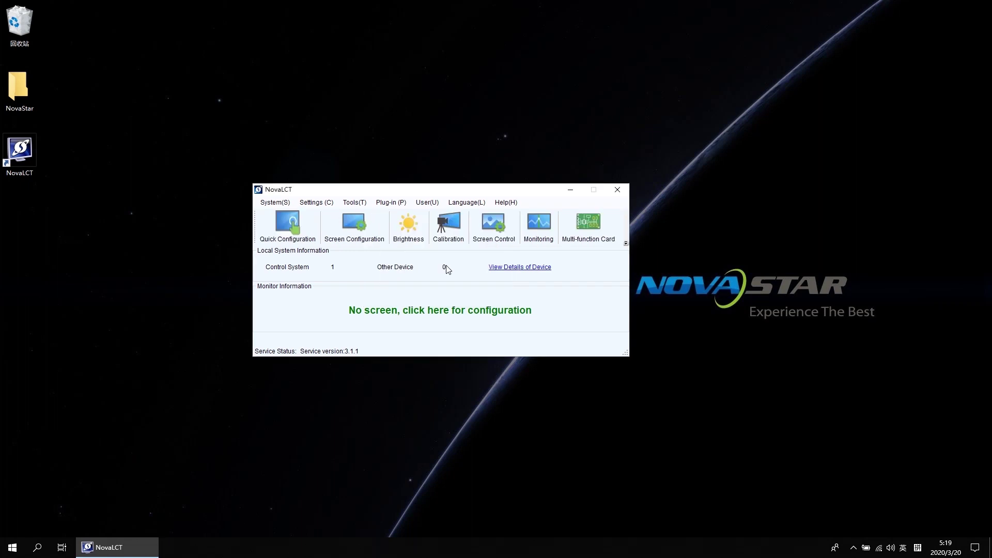
# - Open Screen Configuration on controller 192.168.0.10:5200 and continue to its screen connection settings
pyautogui.click(356, 228)
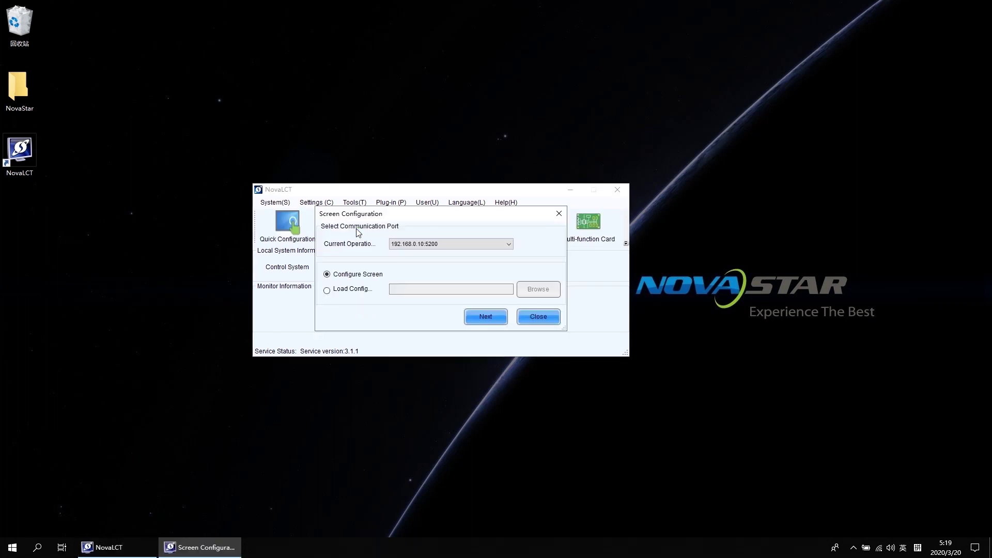
pyautogui.click(432, 244)
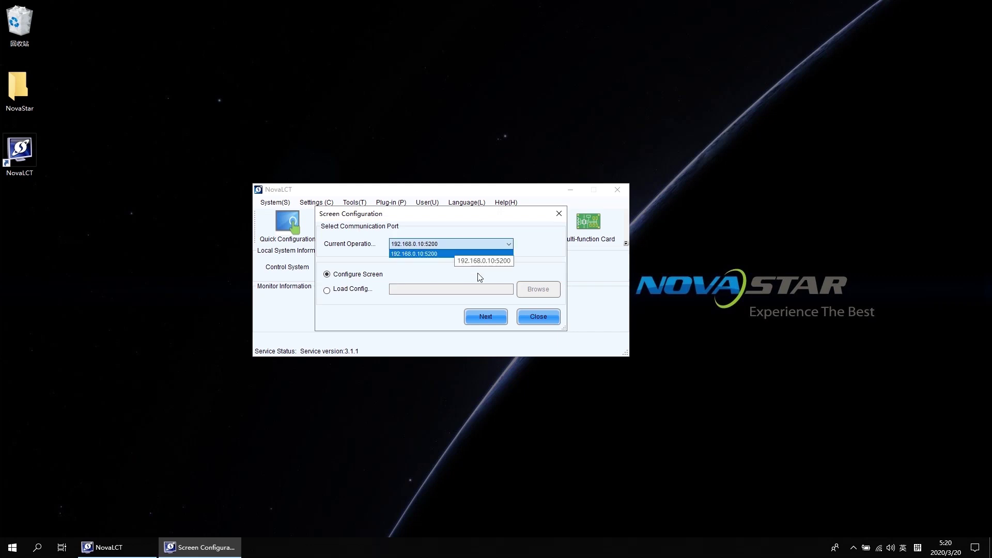
pyautogui.click(485, 319)
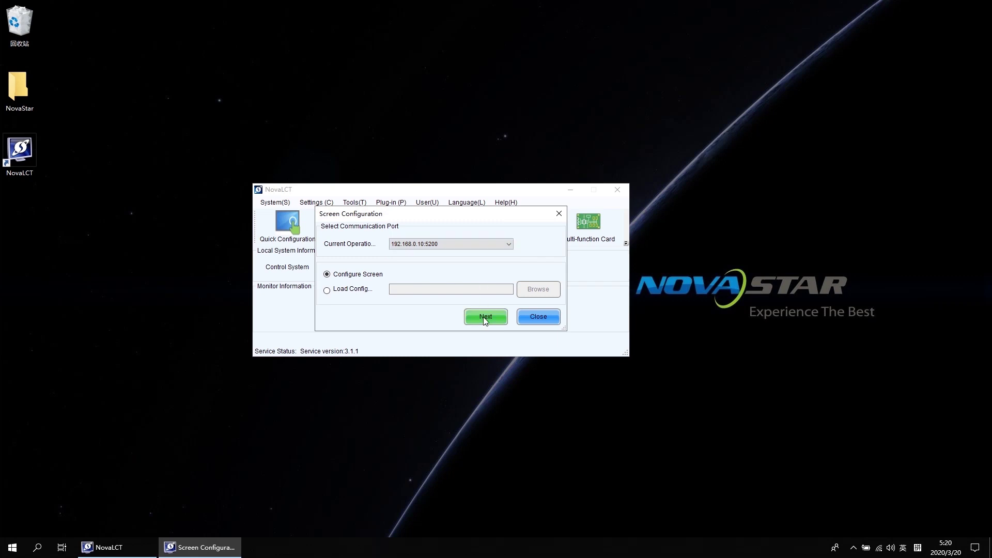
pyautogui.click(486, 317)
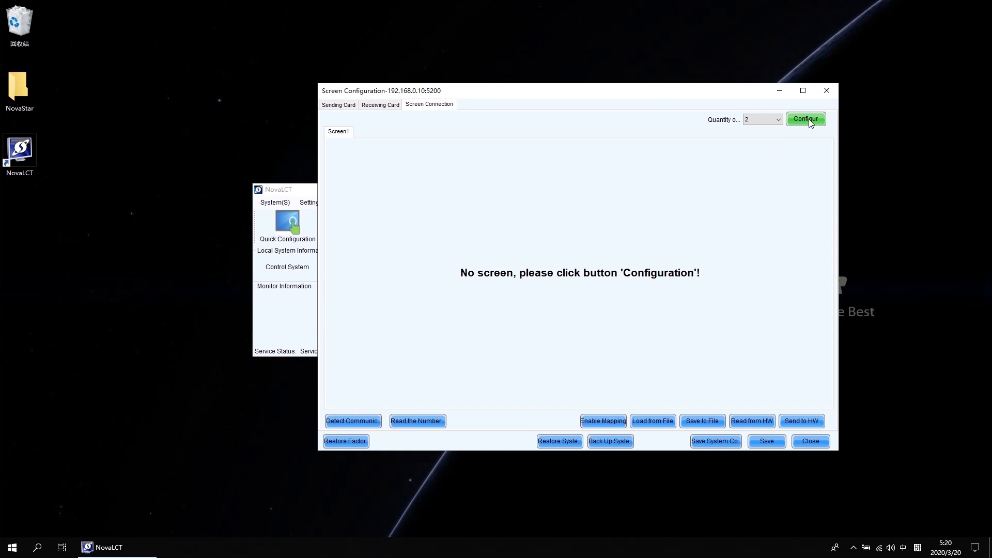
# - Keep the screen quantity at 2 and generate the Screen1 and Screen2 configuration pages
pyautogui.press('shift')
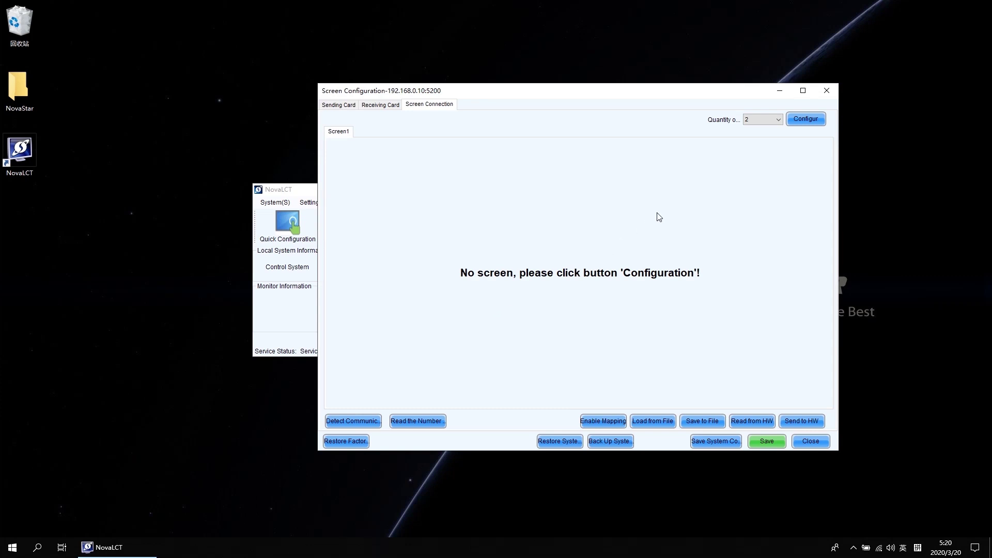
pyautogui.click(767, 123)
pyautogui.click(760, 136)
pyautogui.click(808, 119)
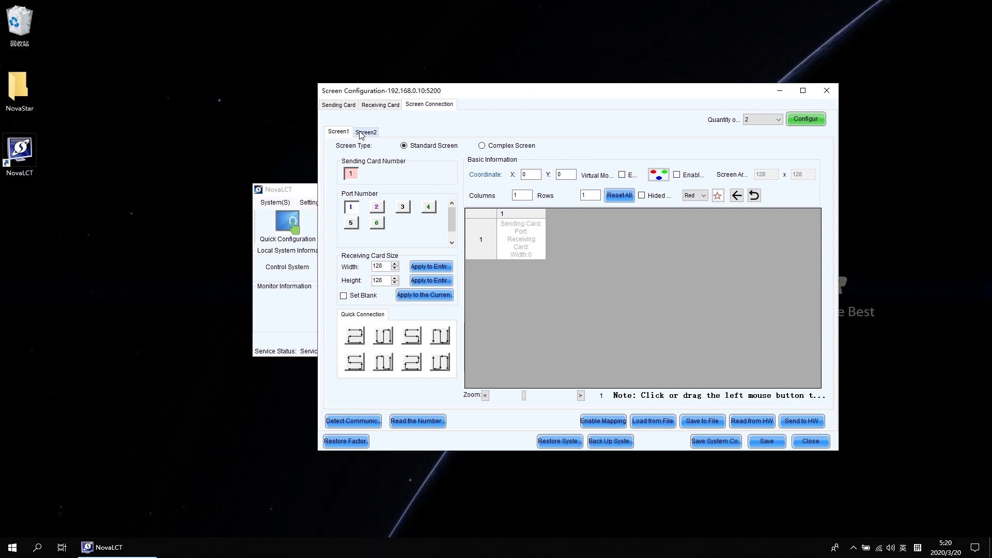
# - Set Screen1 to 2 columns by 3 rows and reset the grid into six card slots
pyautogui.click(341, 132)
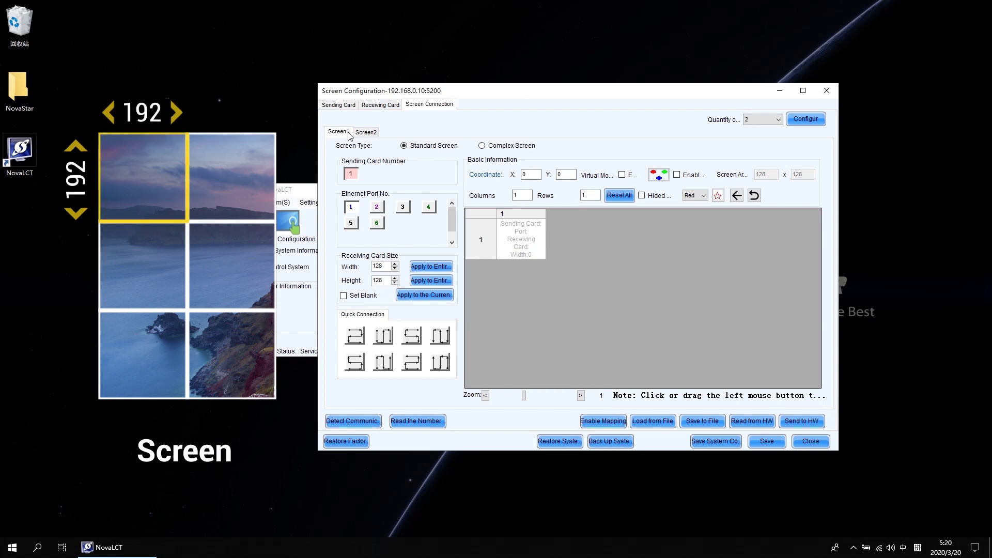
pyautogui.doubleClick(525, 194)
pyautogui.write('2')
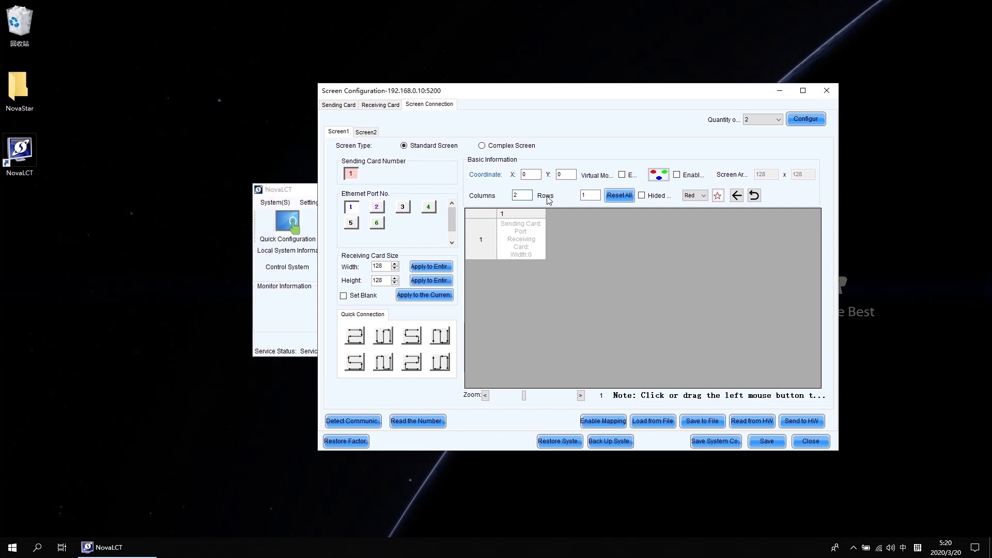
pyautogui.doubleClick(584, 195)
pyautogui.write('3')
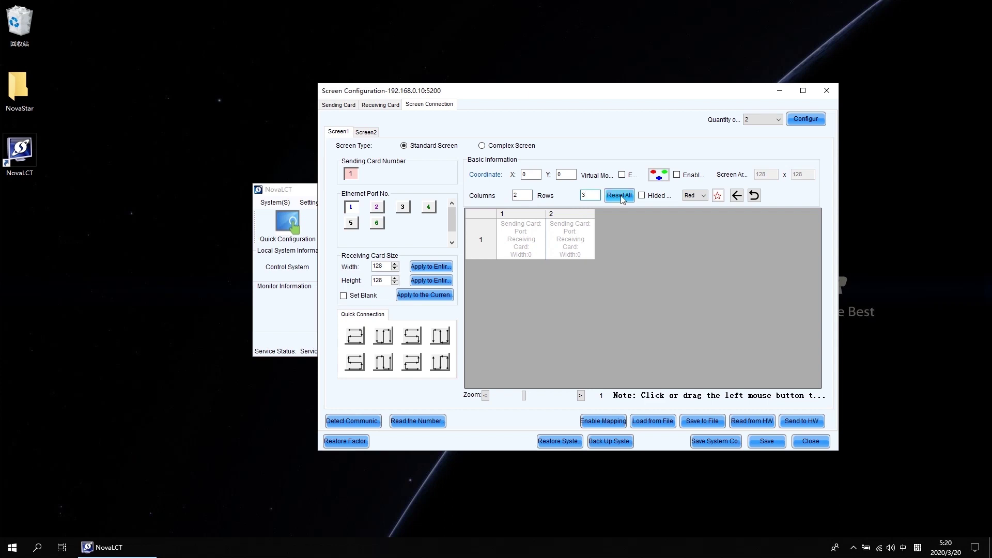
pyautogui.click(620, 196)
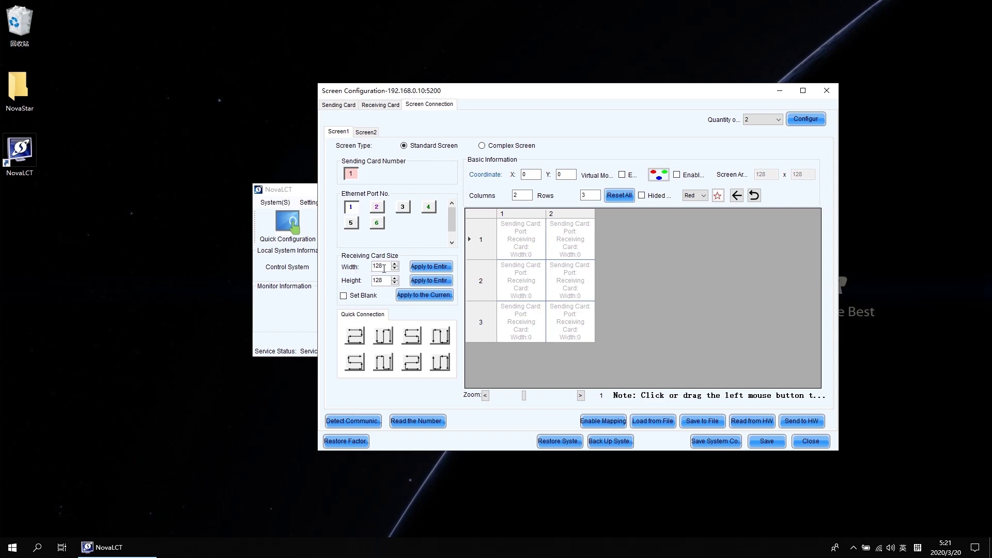
# - Change the receiving card width and height from 128 to 192
pyautogui.moveTo(385, 267); pyautogui.dragTo(372, 267)
pyautogui.write('192')
pyautogui.moveTo(386, 280); pyautogui.dragTo(373, 277)
pyautogui.write('192')
# - Turn the cabinet mapping display on and then off again, dismissing each message
pyautogui.click(607, 420)
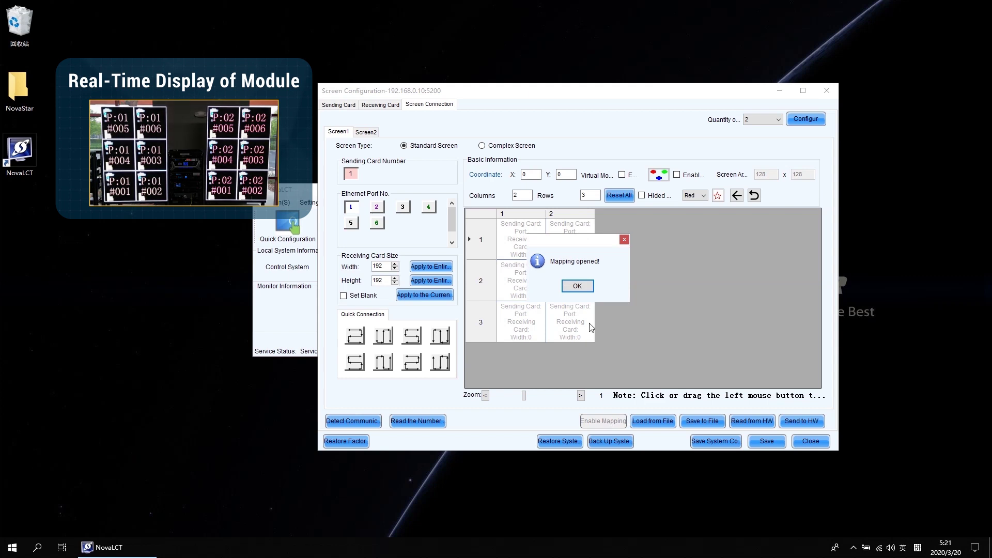
pyautogui.click(578, 285)
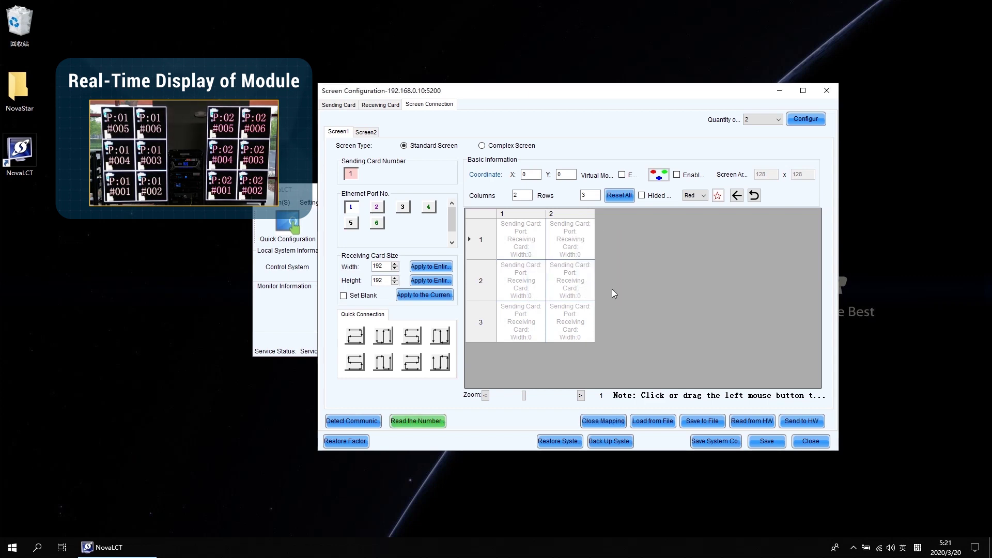
pyautogui.click(607, 422)
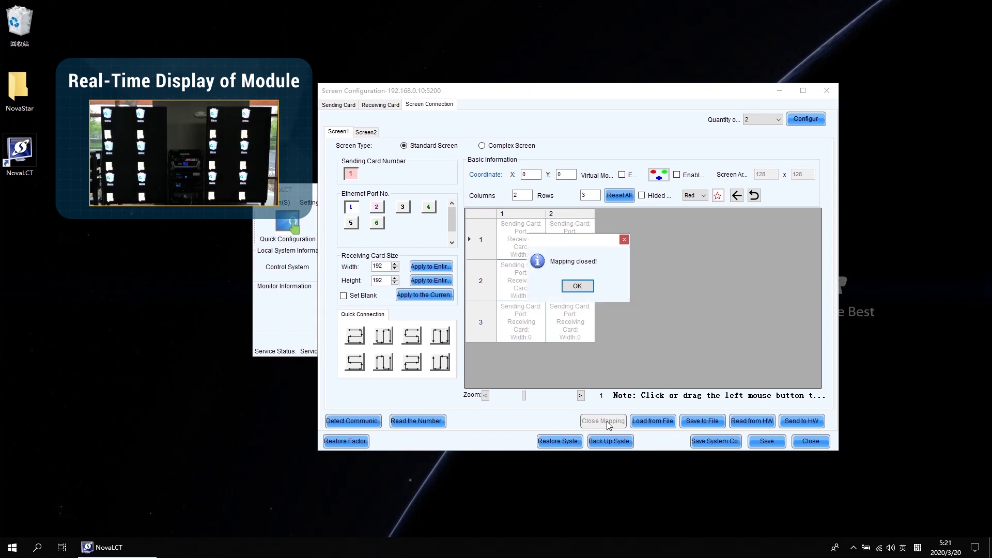
pyautogui.click(577, 286)
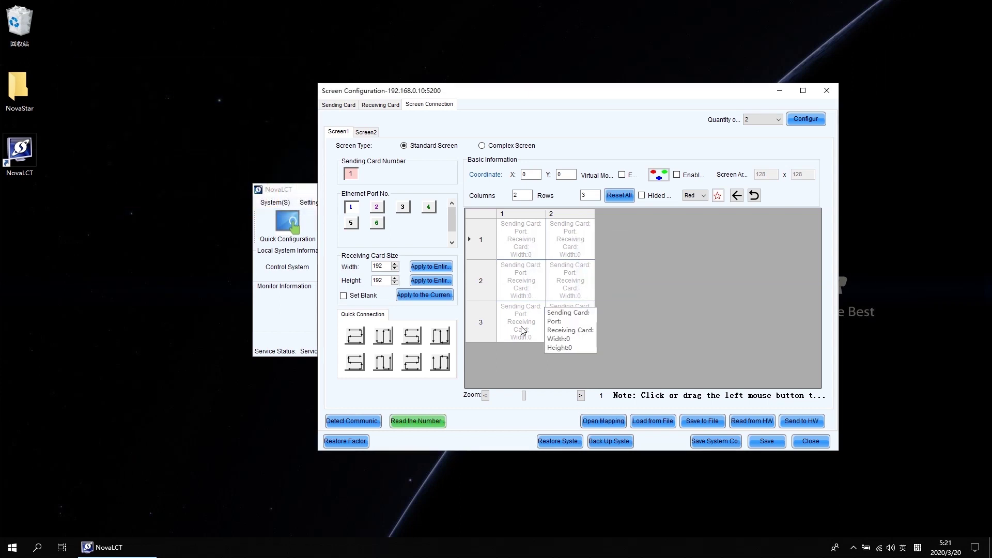
# - Chain Screen1's six cabinets as cards 1–6 starting bottom-left, then switch to Screen2
pyautogui.click(523, 329)
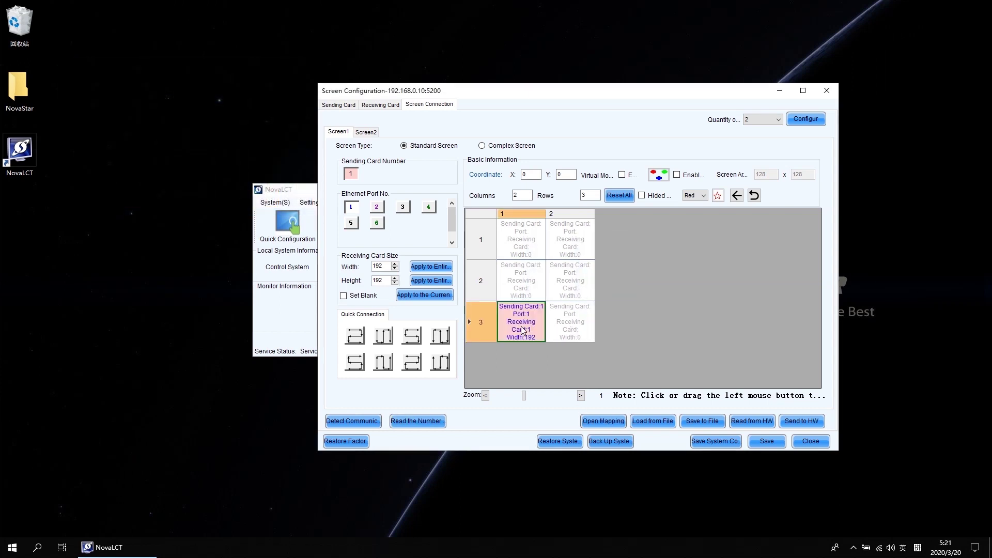
pyautogui.click(575, 329)
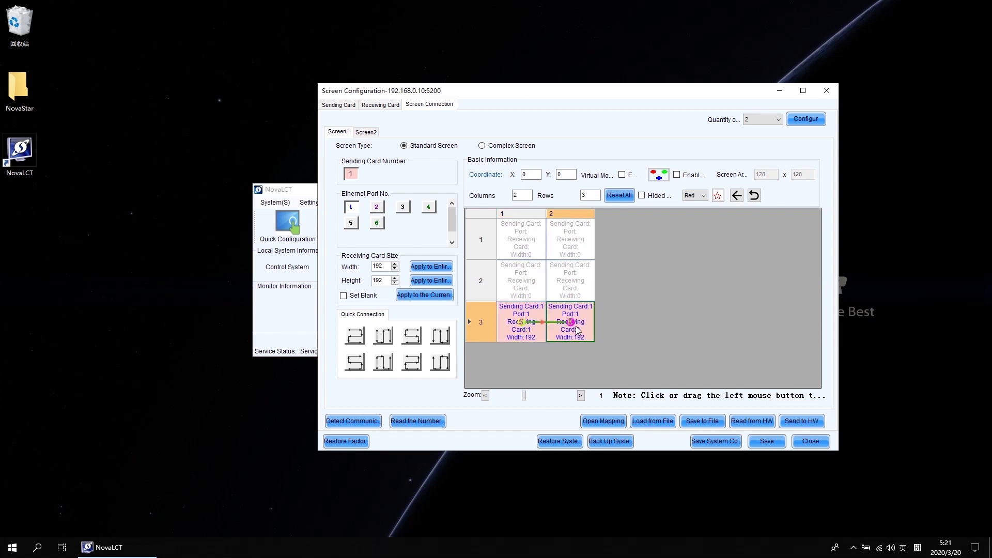
pyautogui.click(577, 287)
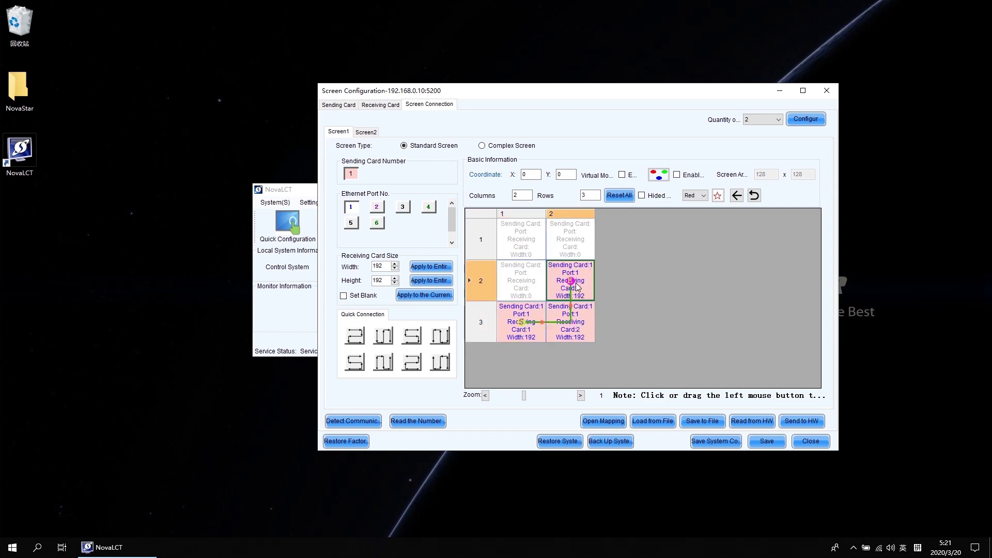
pyautogui.click(524, 288)
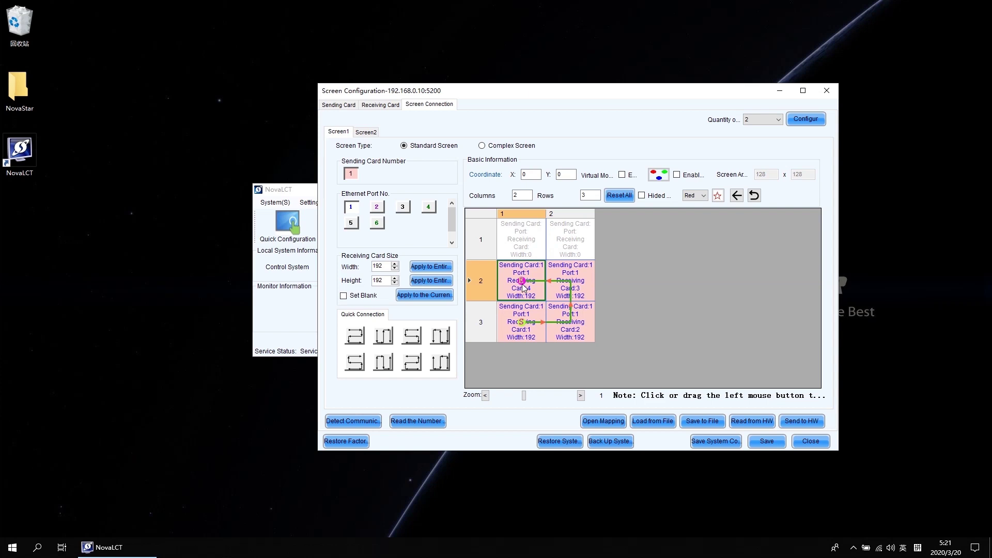
pyautogui.click(528, 246)
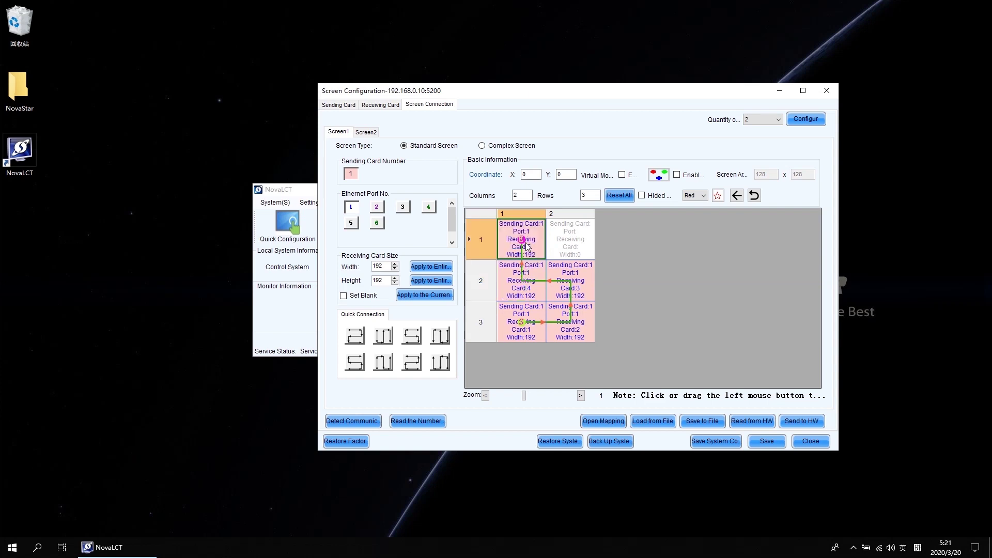
pyautogui.click(581, 239)
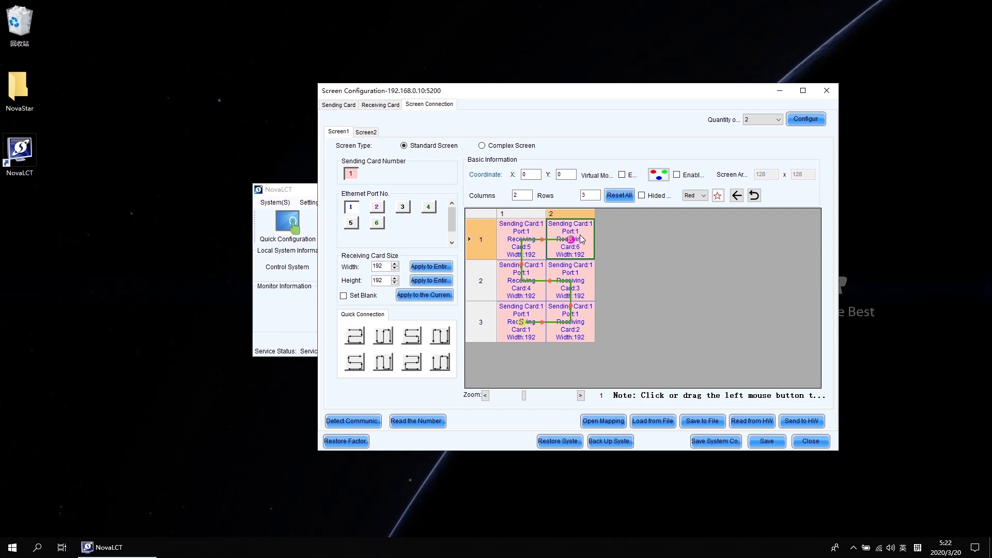
pyautogui.click(368, 133)
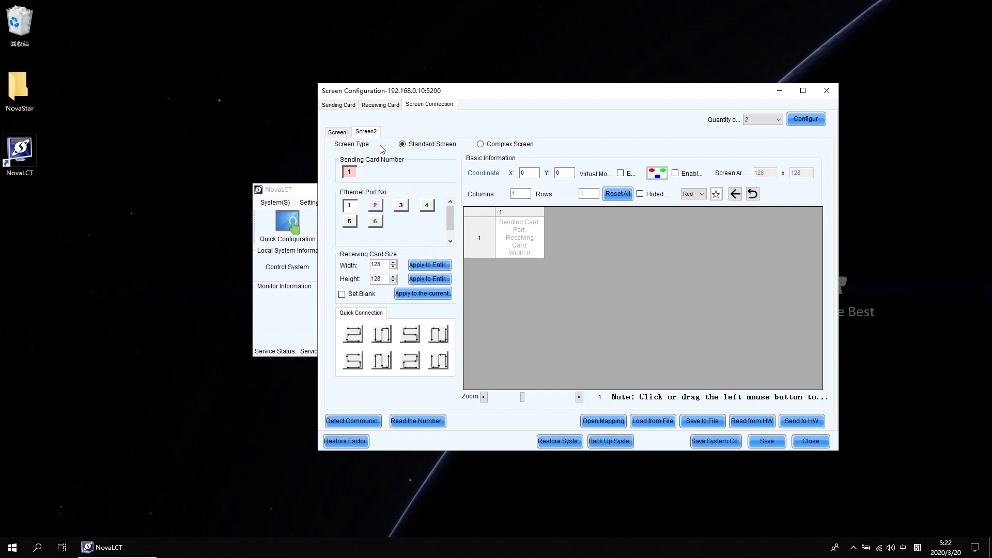
# - Set Screen2 to 2 columns by 3 rows on Ethernet port 2 with 192×192 cards
pyautogui.doubleClick(517, 194)
pyautogui.write('2')
pyautogui.press('Tab')
pyautogui.write('3')
pyautogui.click(376, 206)
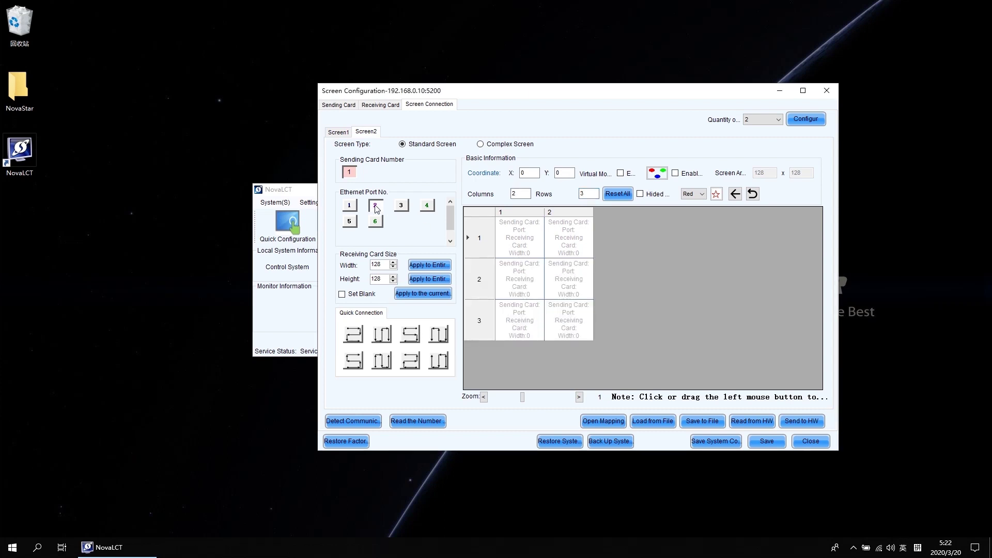
pyautogui.doubleClick(376, 265)
pyautogui.write('192')
pyautogui.doubleClick(384, 277)
pyautogui.write('192')
# - Chain the six Screen2 cabinets as cards 1–6 in a serpentine pattern and send to hardware
pyautogui.click(356, 365)
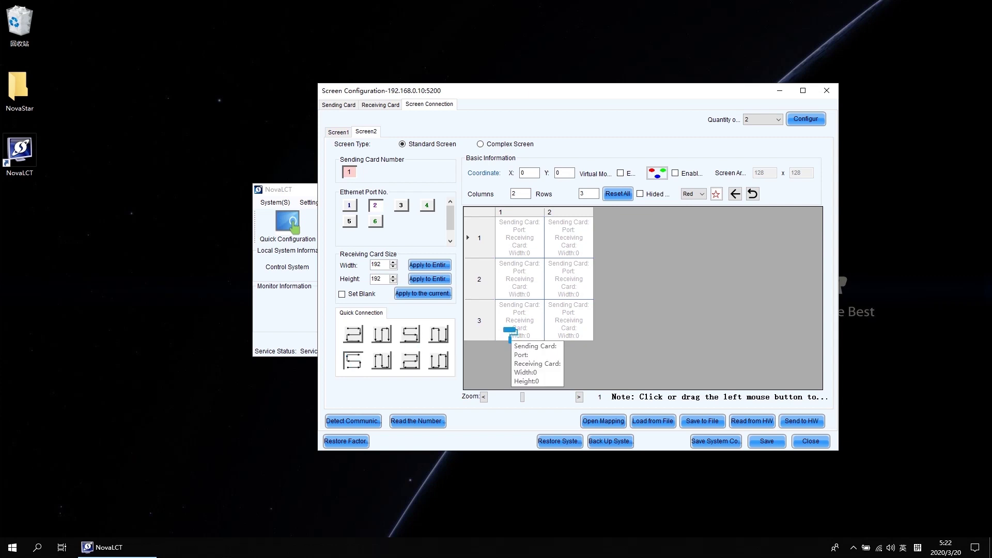
pyautogui.moveTo(510, 333)
pyautogui.mouseDown()
pyautogui.moveTo(574, 235)
pyautogui.moveTo(571, 252)
pyautogui.mouseUp()
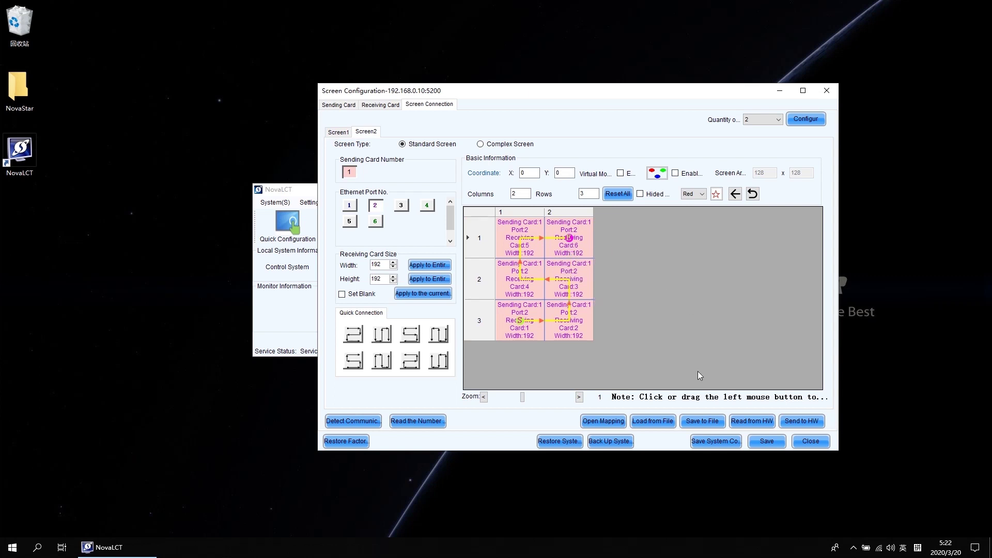
pyautogui.click(802, 421)
# - Confirm the send, save the Screen2 configuration to hardware, and dismiss the success message
pyautogui.click(566, 290)
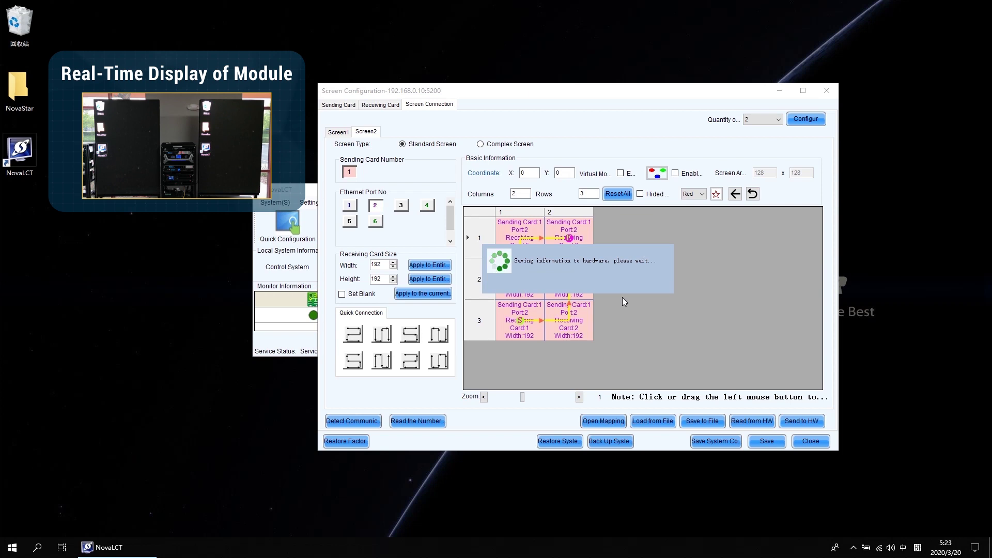
pyautogui.click(577, 288)
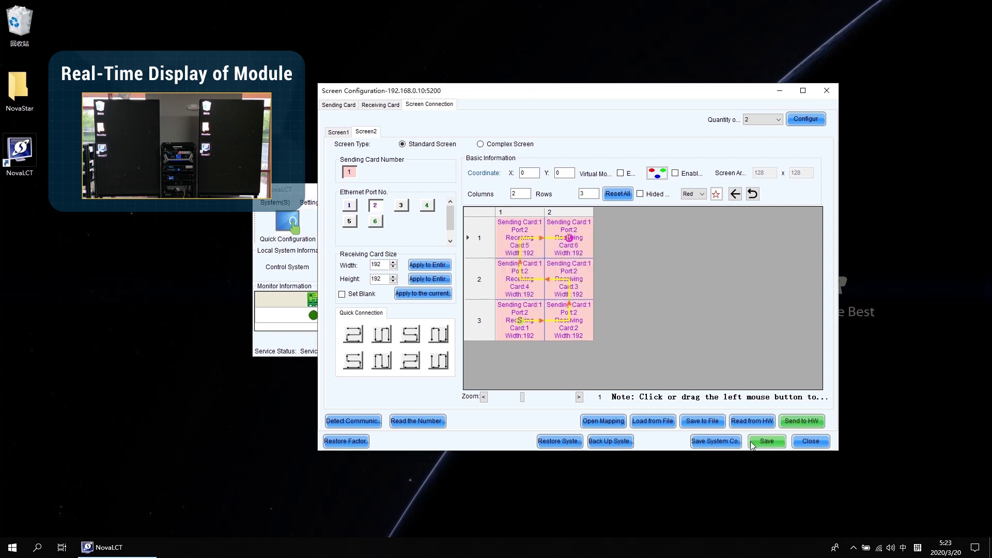
pyautogui.click(766, 440)
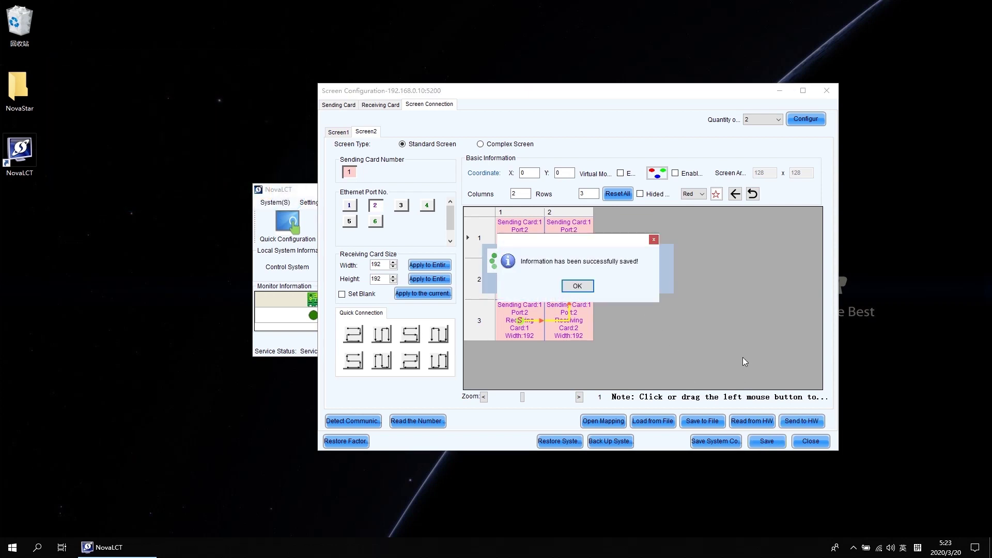
pyautogui.click(585, 289)
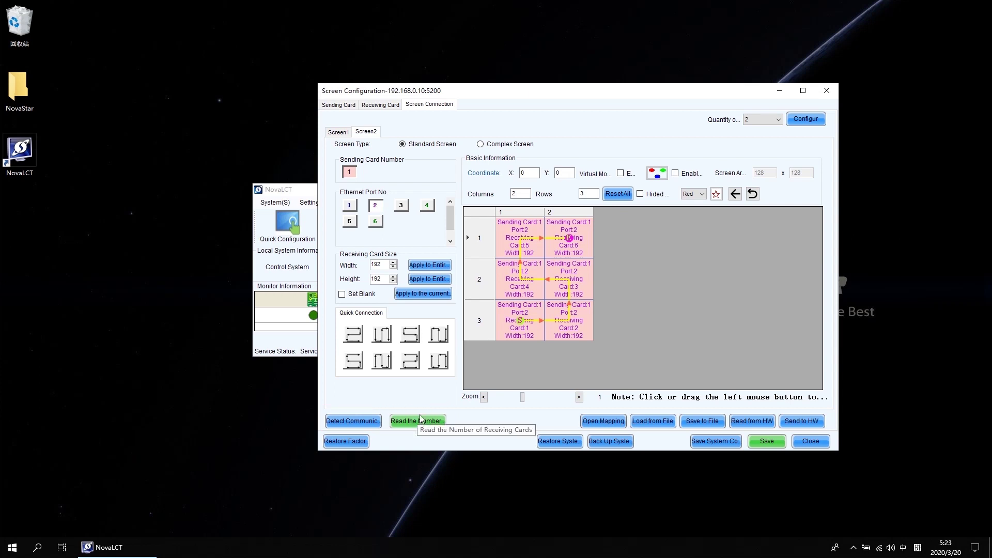
# - Start Detect Communication Status with both Screen1 and Screen2 selected
pyautogui.click(420, 420)
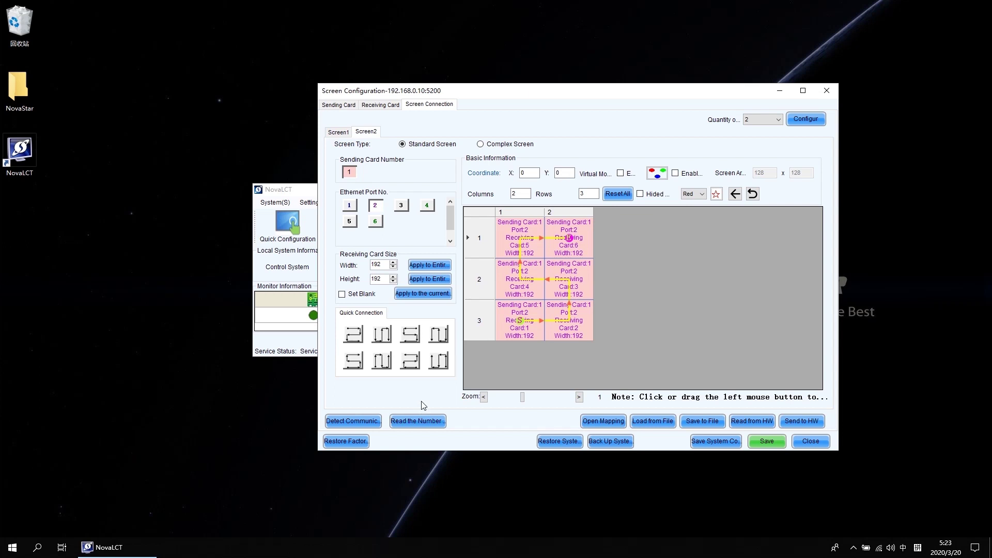
pyautogui.click(363, 423)
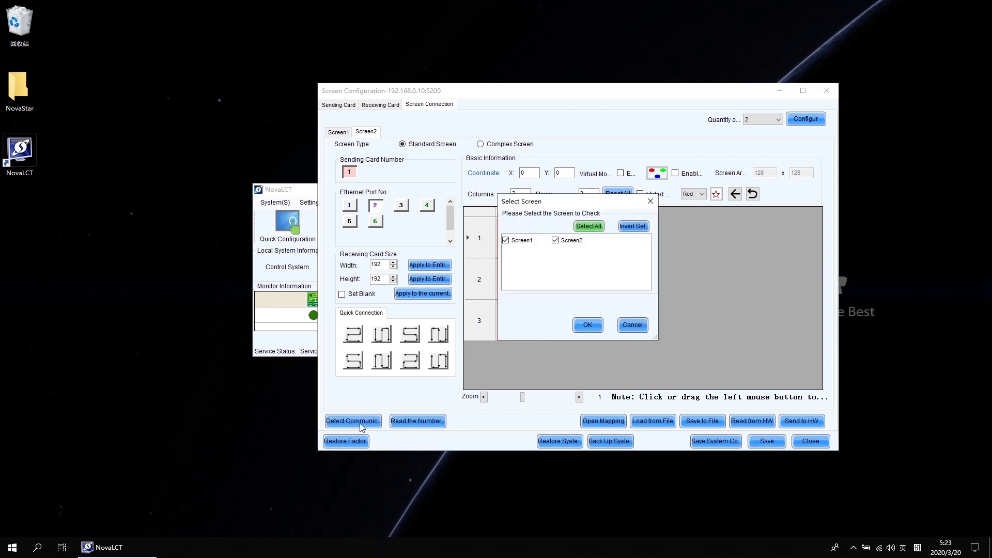
# - Run the communication check on both screens and close the normal-status results
pyautogui.click(590, 324)
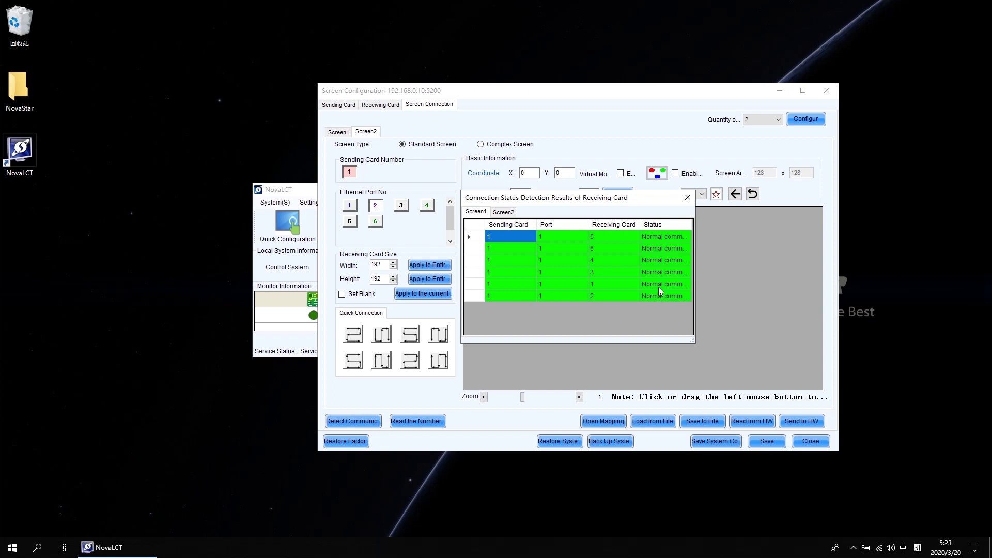
pyautogui.click(688, 200)
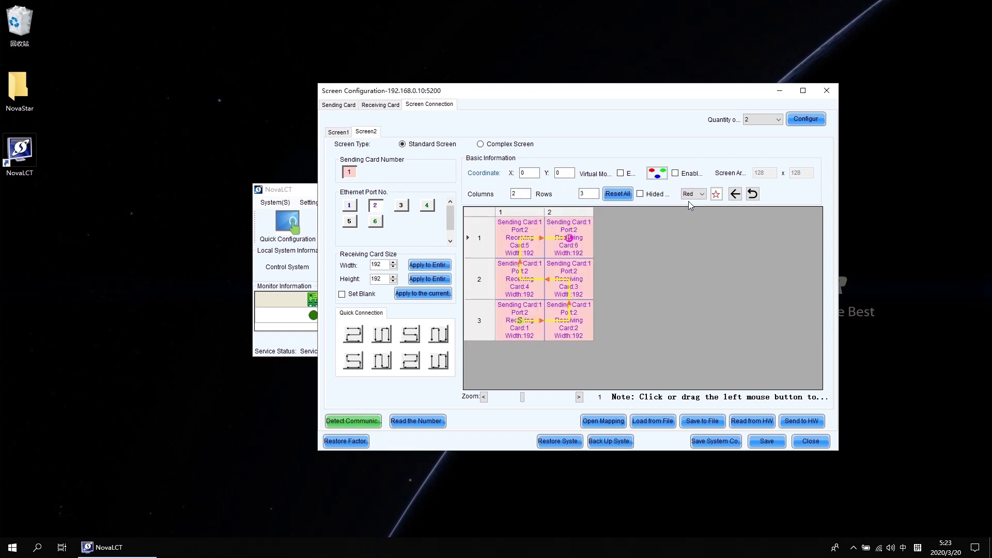
# - Read the receiving card count and confirm six cards on each of output ports 1 and 2
pyautogui.click(420, 420)
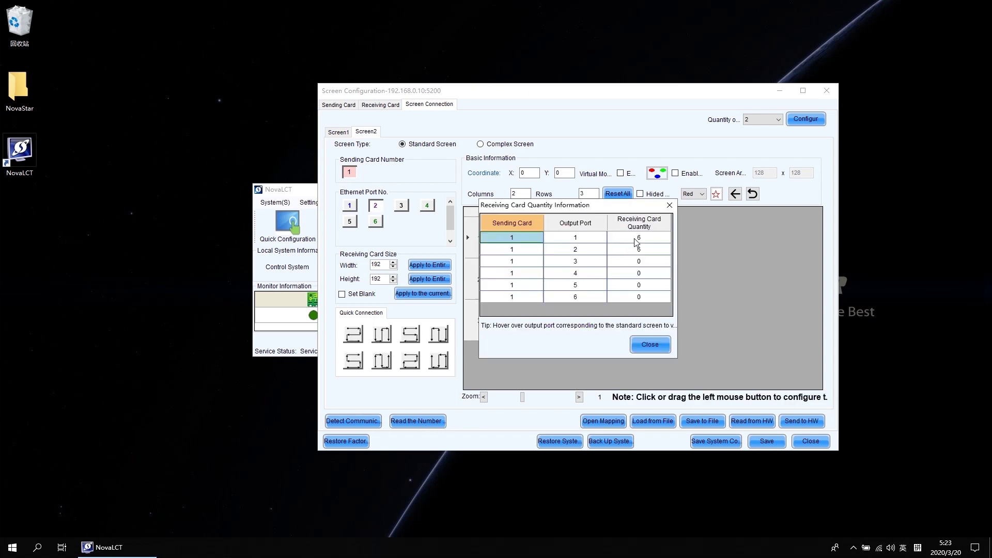
pyautogui.click(639, 239)
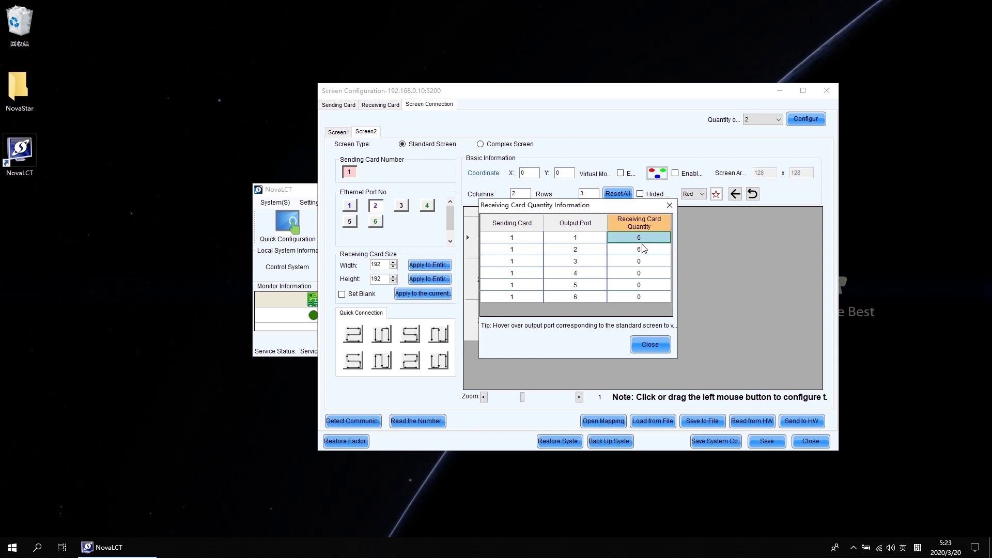
pyautogui.click(642, 247)
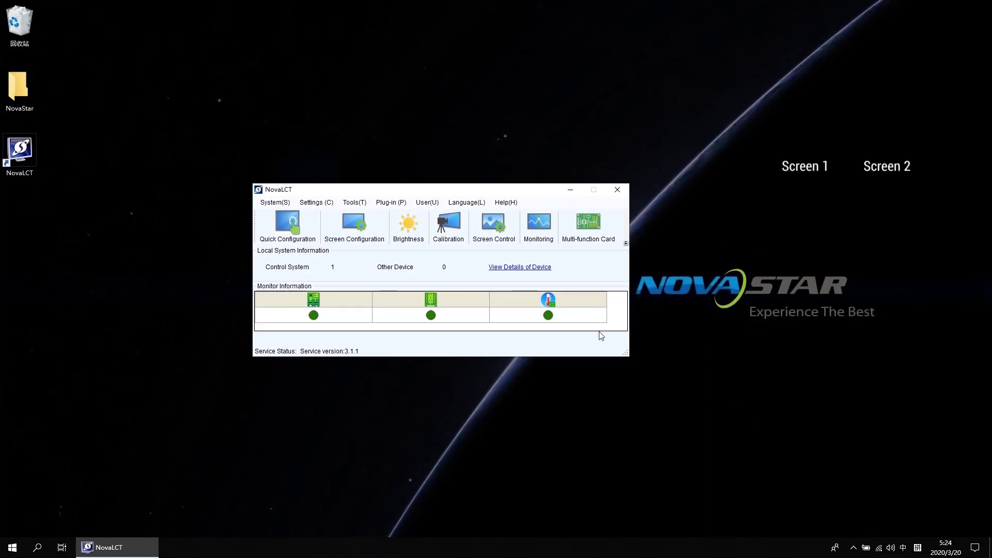
# - Open Brightness and dim Screen1 from 60% to 15 (5.9%)
pyautogui.click(411, 231)
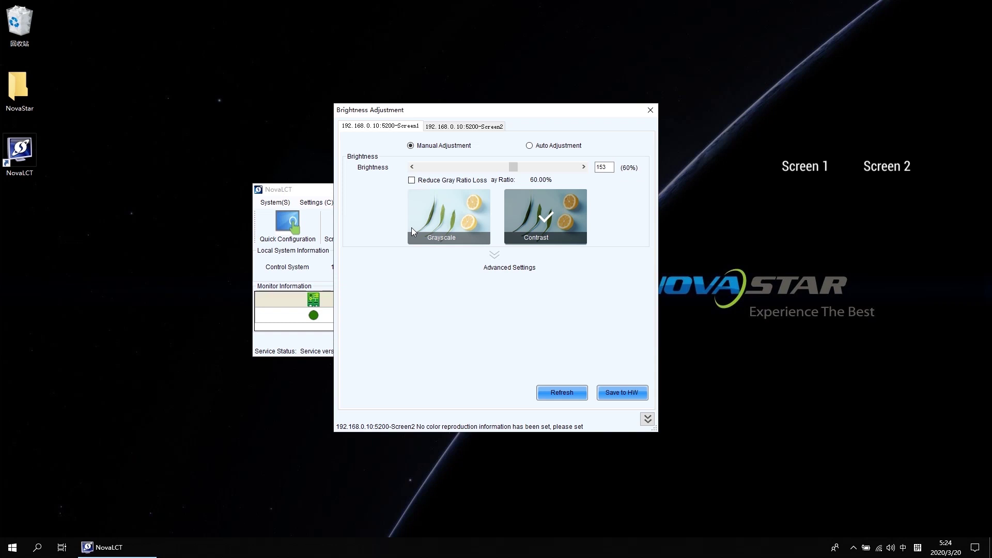
pyautogui.click(419, 129)
pyautogui.click(442, 126)
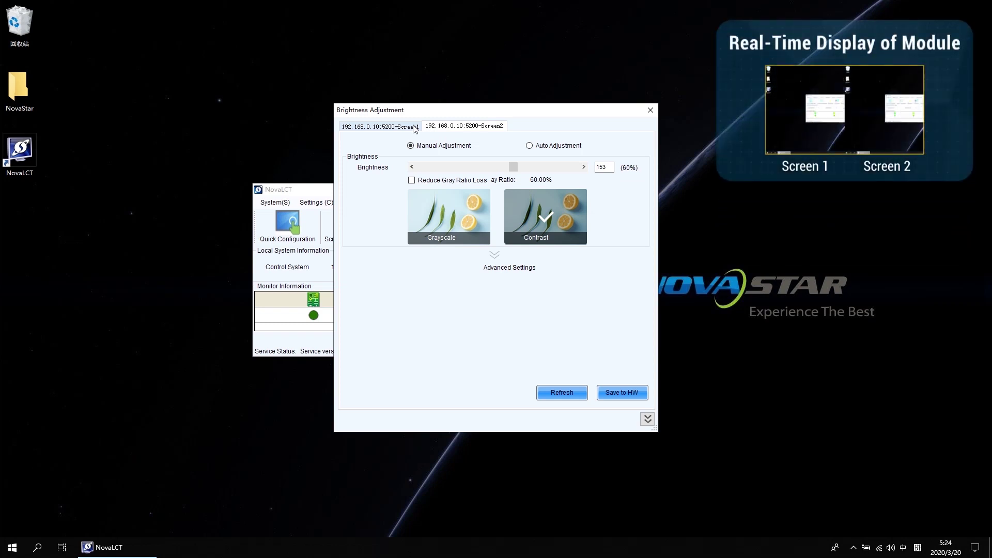
pyautogui.click(415, 129)
pyautogui.moveTo(513, 167); pyautogui.dragTo(433, 171)
# - Dim Screen2 to 17 (6.7%) brightness and close the dialog
pyautogui.click(479, 127)
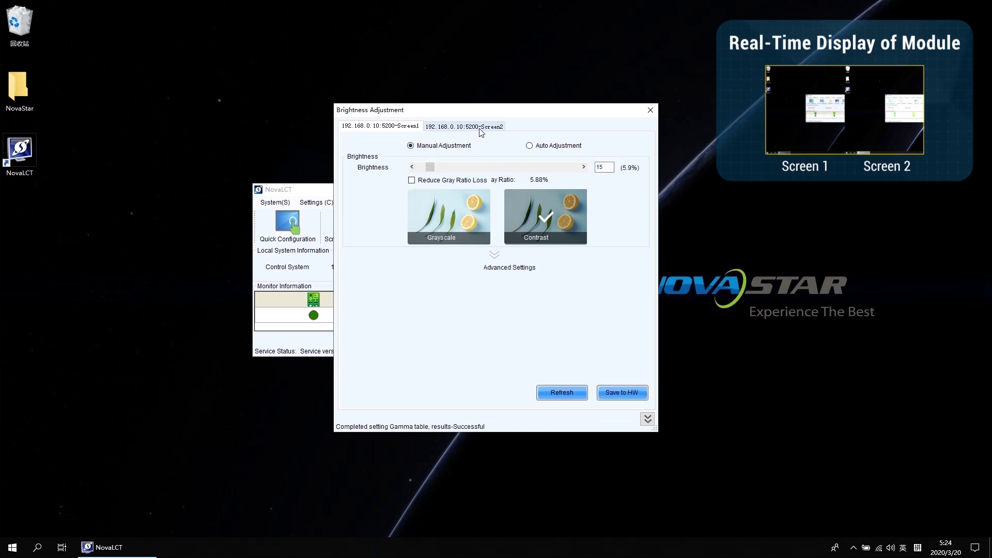
pyautogui.moveTo(513, 167); pyautogui.dragTo(429, 172)
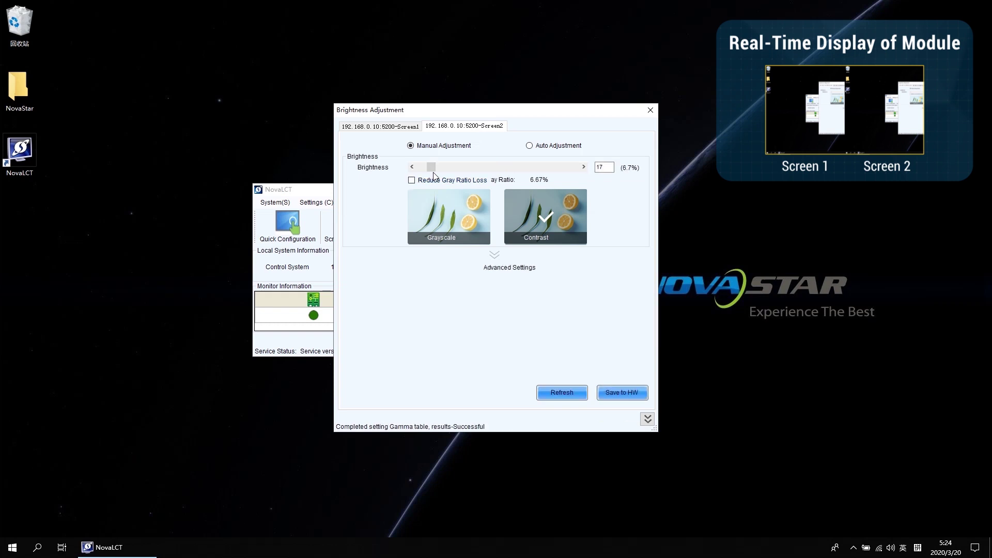
pyautogui.click(650, 110)
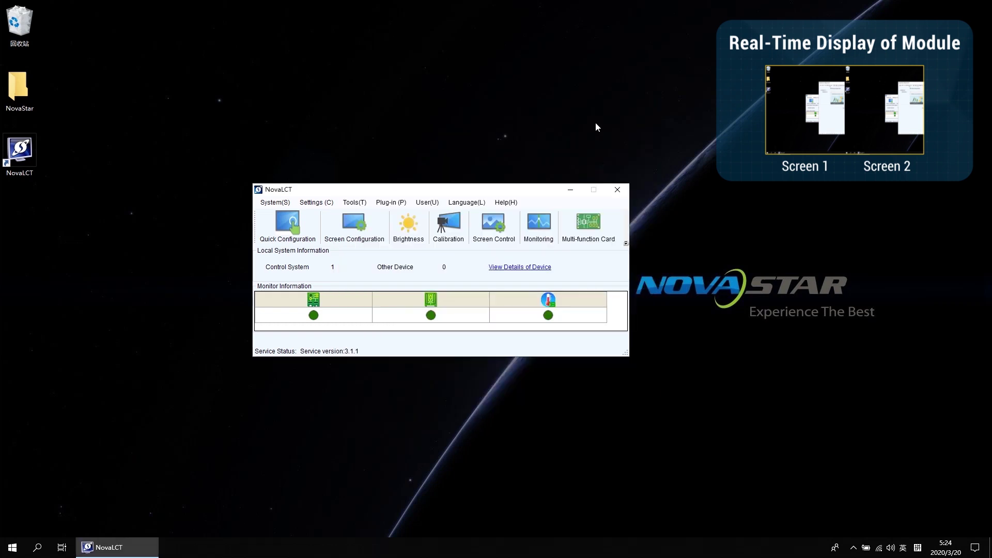
# - Check in MonitorSite that Screen1 and Screen2 each show six normal receiving cards, zero faults
pyautogui.click(540, 225)
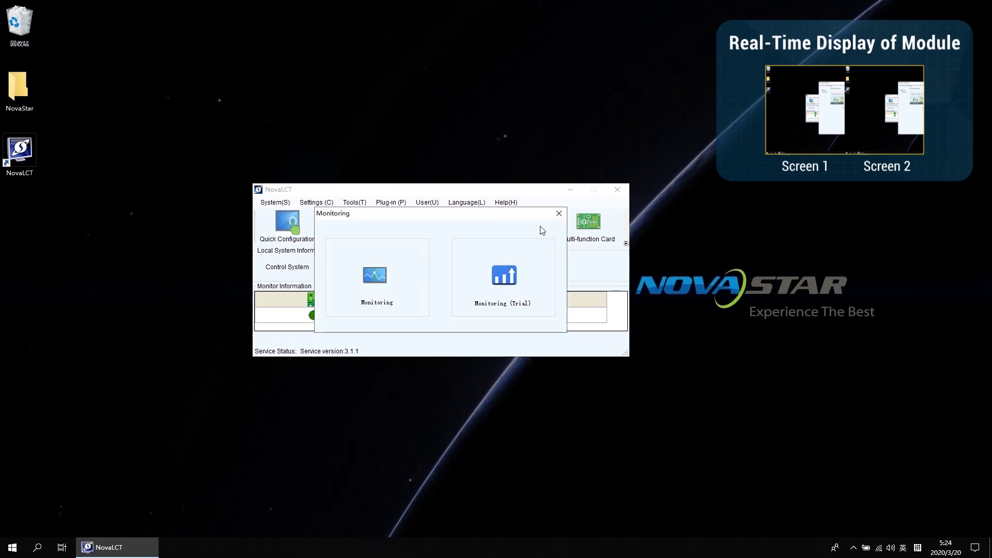
pyautogui.click(377, 277)
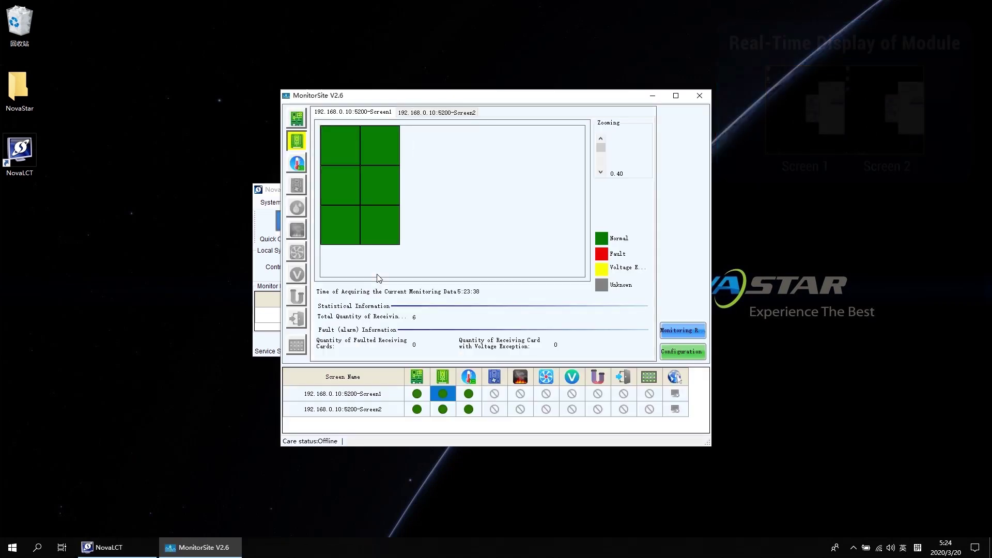
pyautogui.click(418, 114)
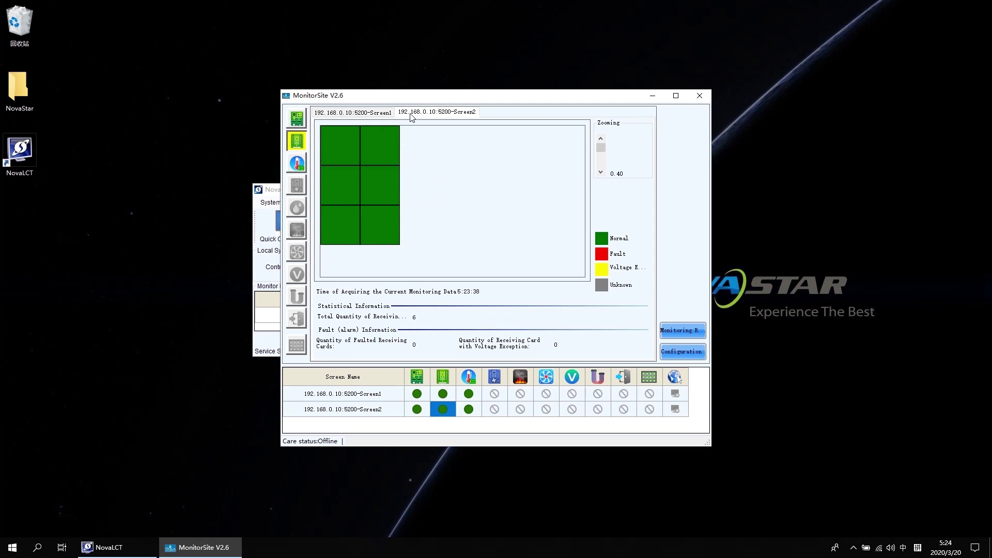
pyautogui.click(381, 113)
pyautogui.click(433, 115)
pyautogui.click(699, 95)
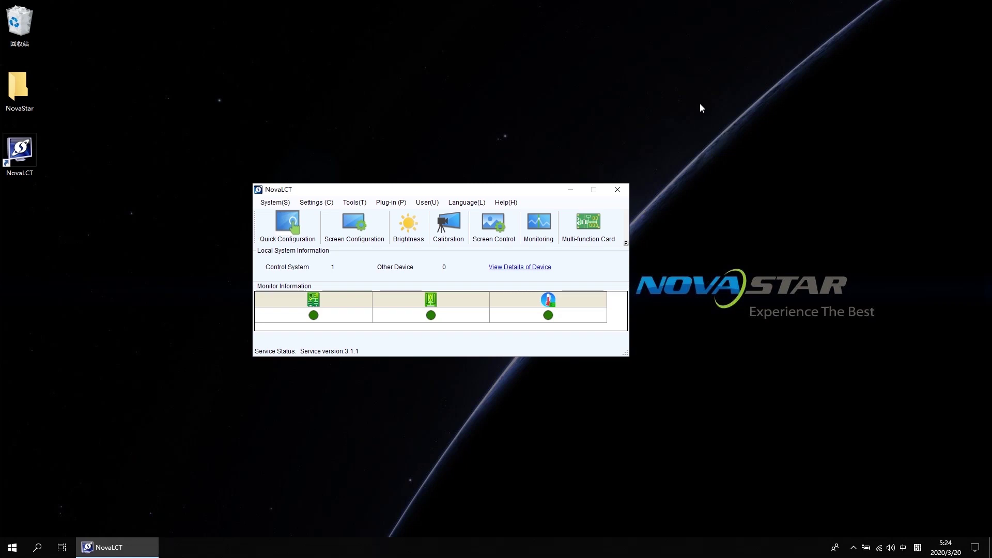
# - Open Multiple-screen Management from Settings, generating Combined screen 1 at 640 x 480
pyautogui.click(326, 204)
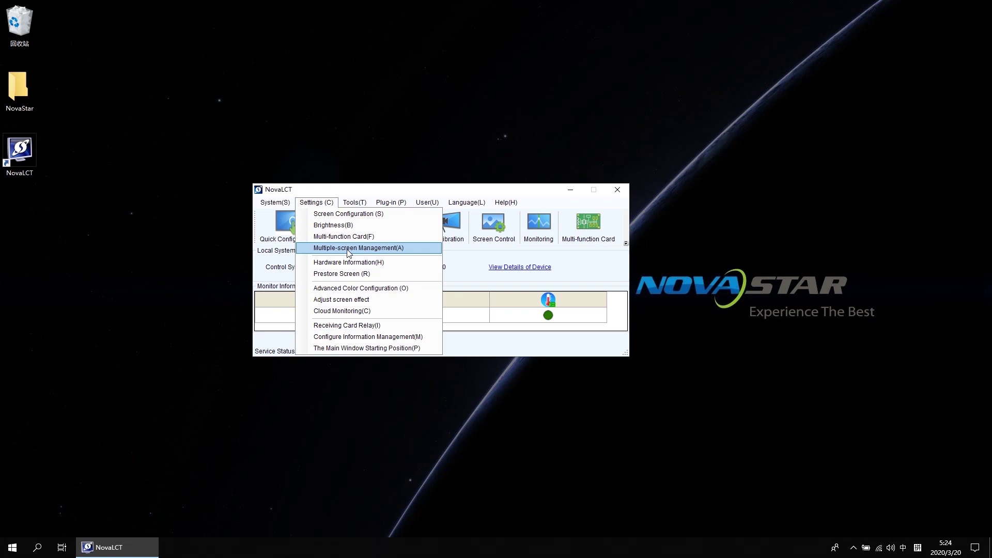
pyautogui.click(348, 249)
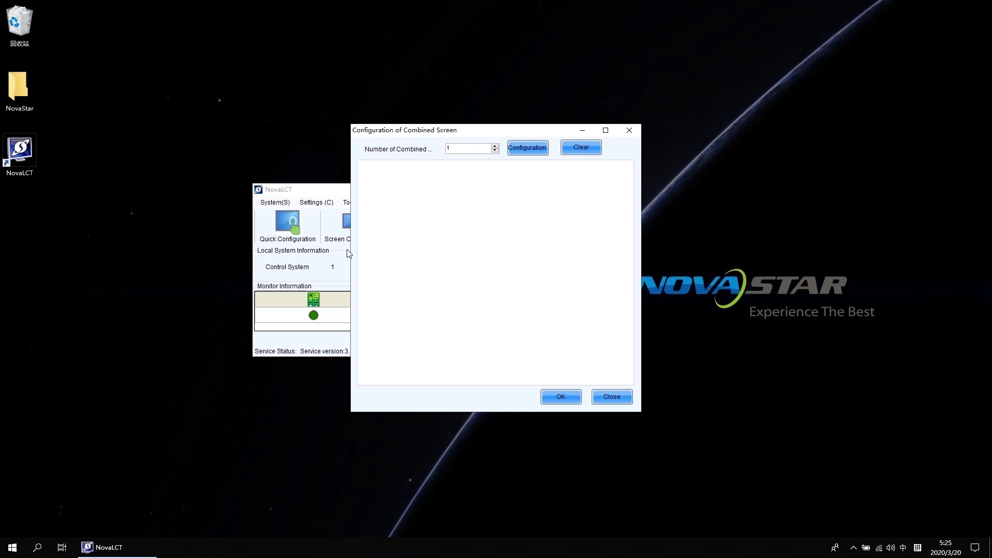
pyautogui.click(472, 149)
# - Generate the first combined screen and rename it to 'Demo'
pyautogui.click(532, 148)
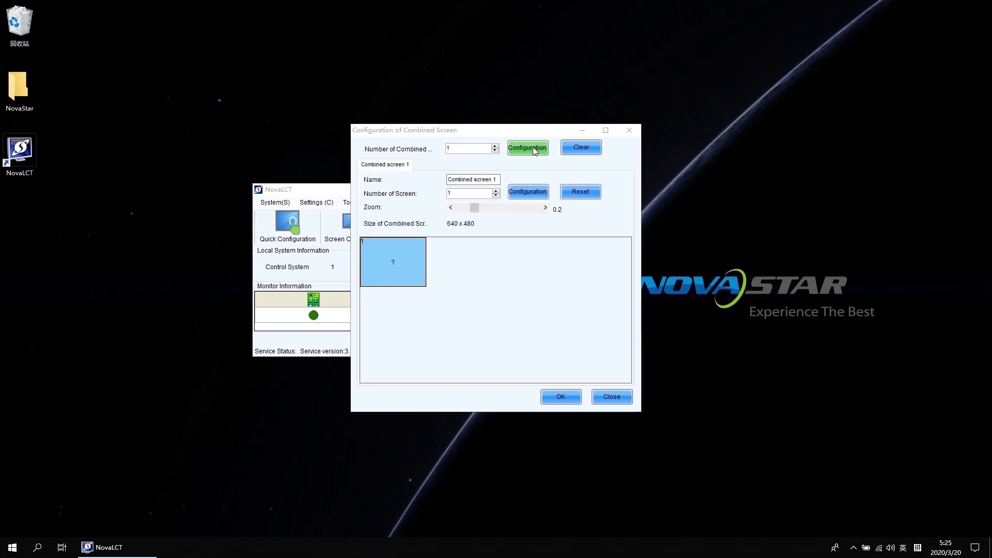
pyautogui.click(499, 180)
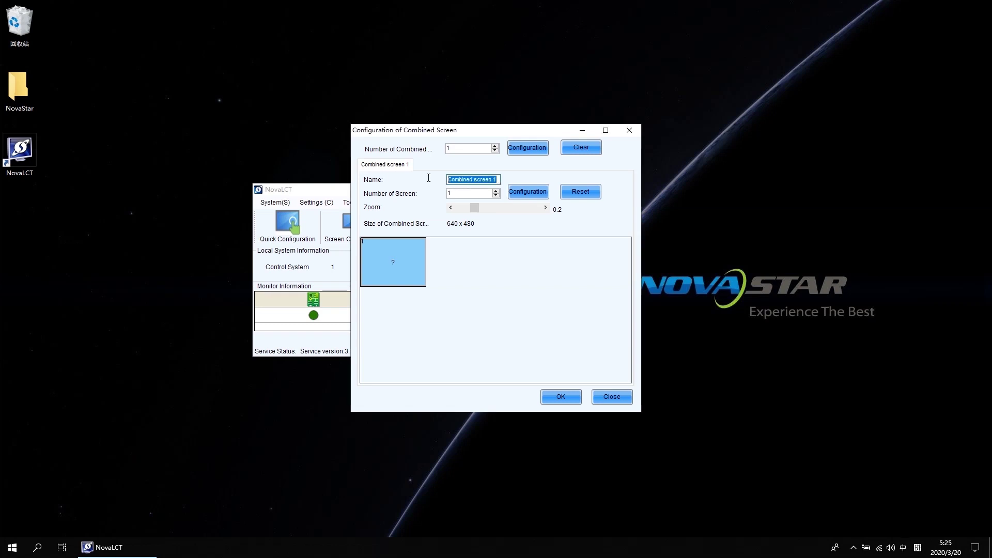
pyautogui.press('BackSpace')
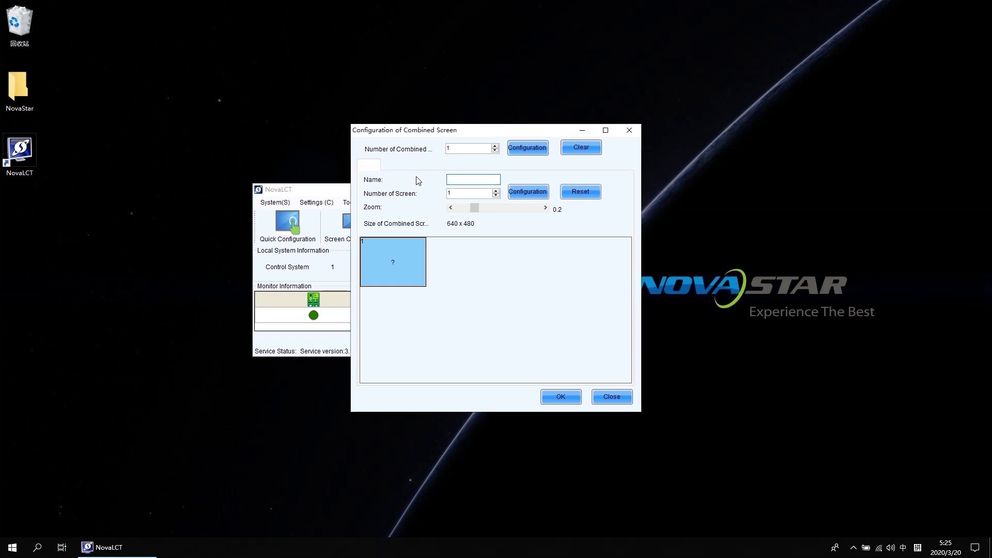
pyautogui.press('shift')
pyautogui.write('Demo')
# - Set Demo's number of screens to 2, totalling 1280 x 480
pyautogui.doubleClick(449, 193)
pyautogui.write('2')
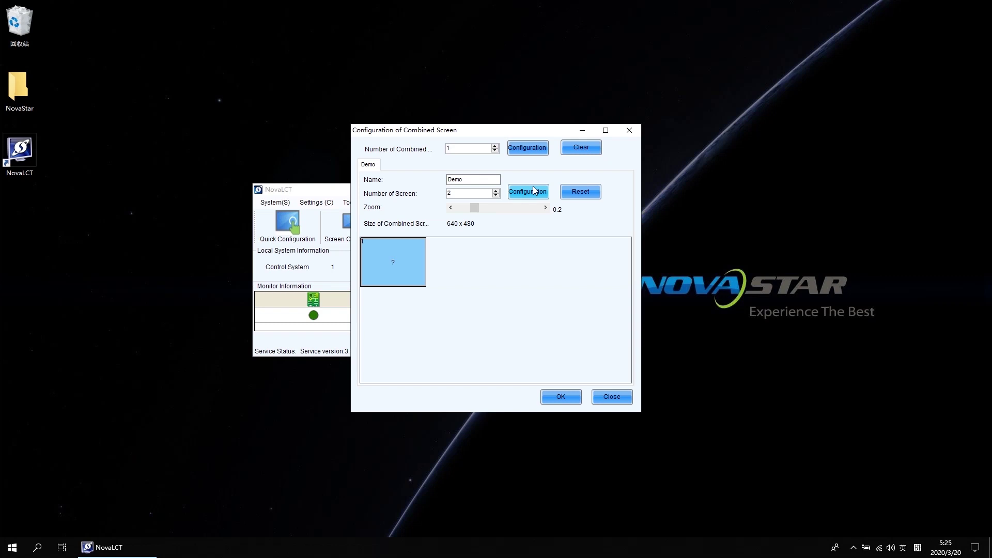
pyautogui.click(535, 190)
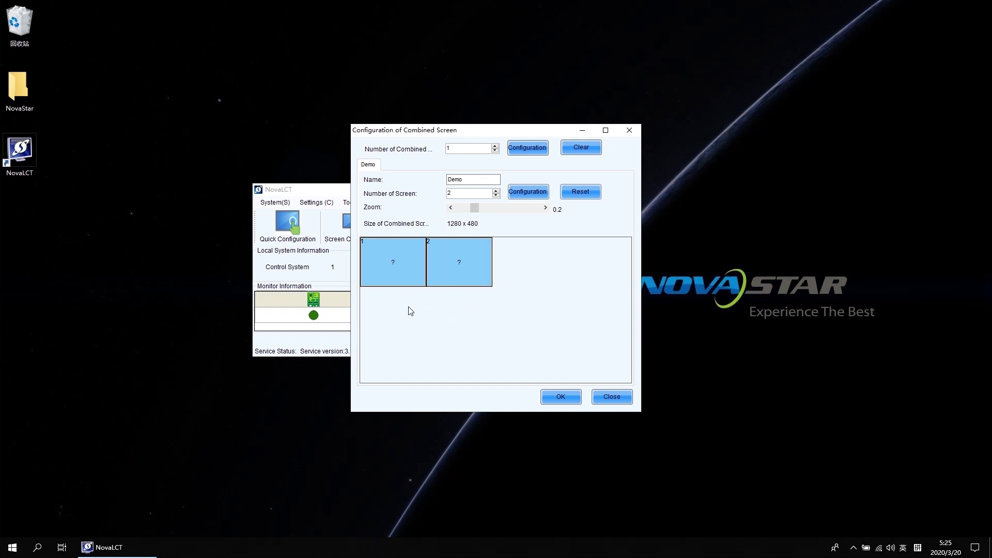
# - Assign Screen1 to tile 1 and Screen2 to tile 2, placed side by side at 768 x 576
pyautogui.click(392, 267)
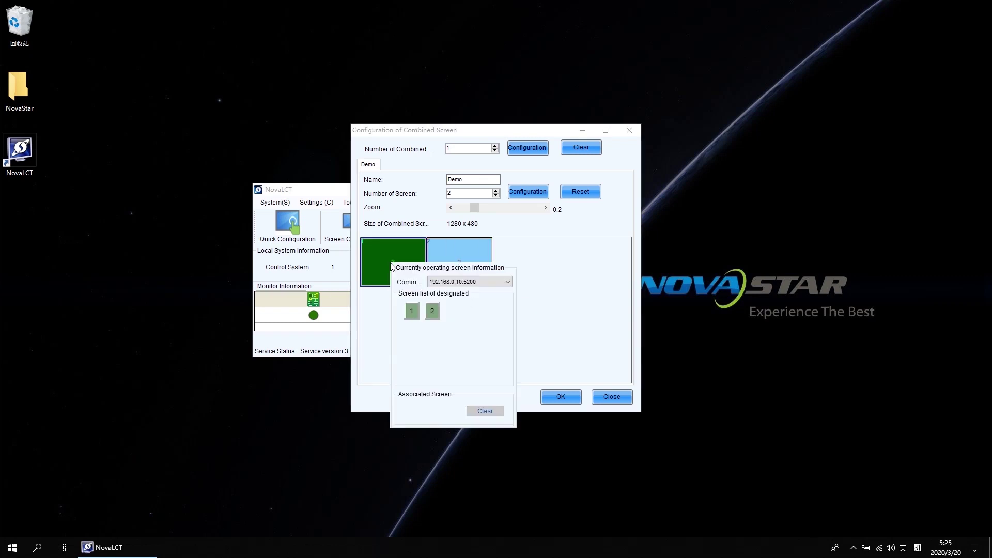
pyautogui.click(413, 311)
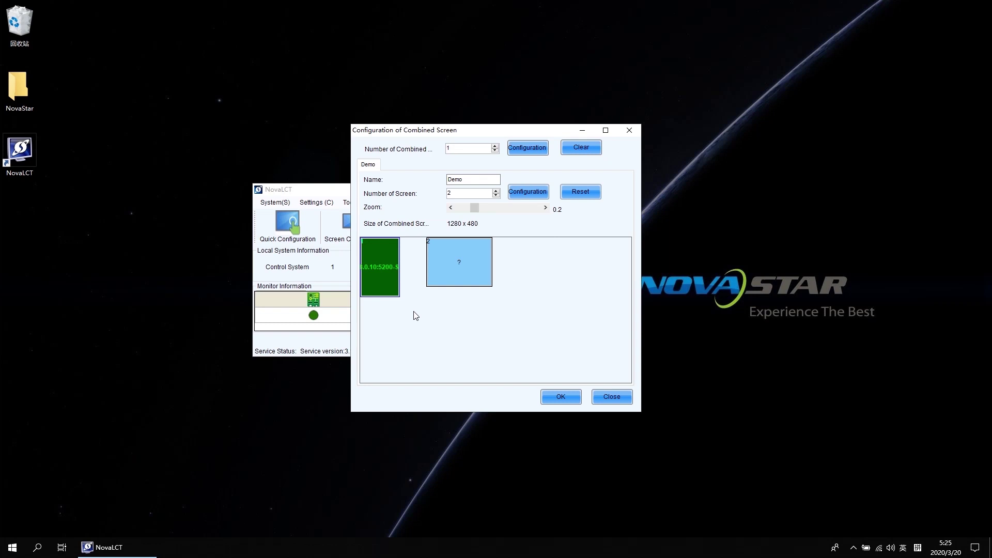
pyautogui.click(450, 271)
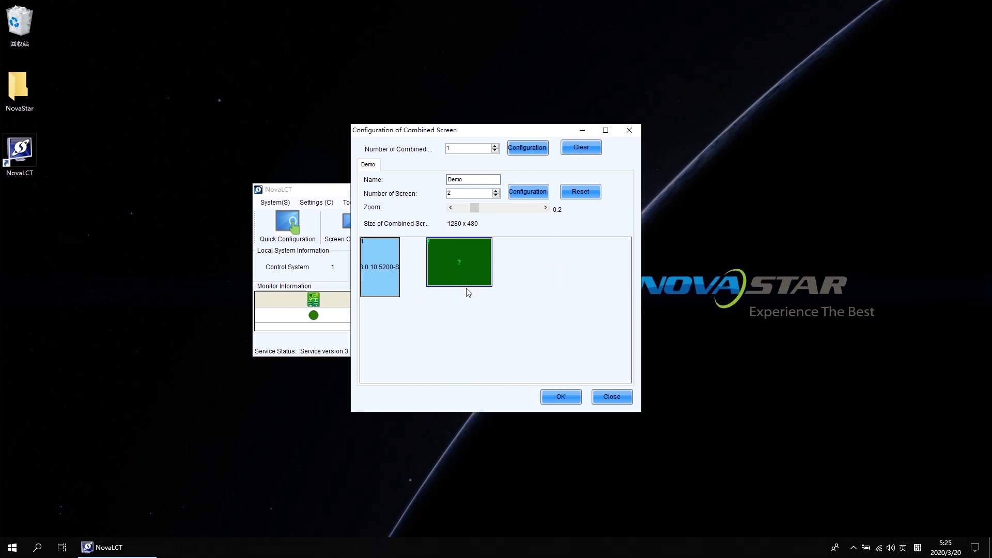
pyautogui.moveTo(467, 283)
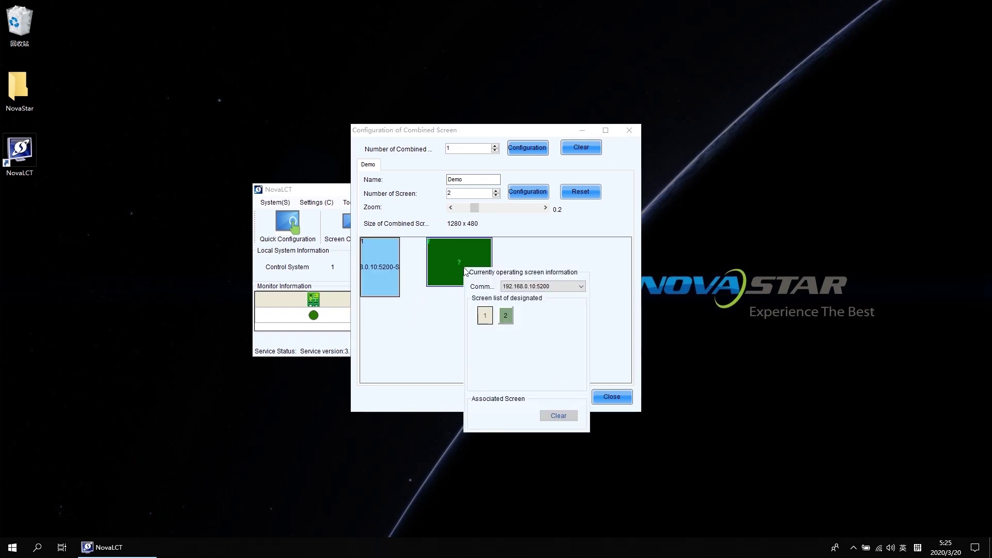
pyautogui.click(506, 316)
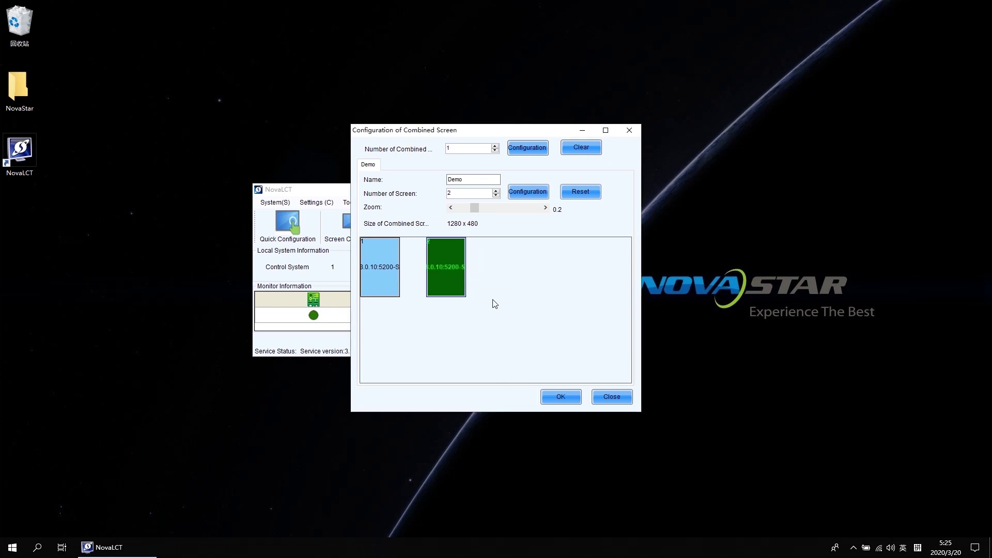
pyautogui.moveTo(458, 283)
pyautogui.moveTo(459, 283); pyautogui.dragTo(431, 266)
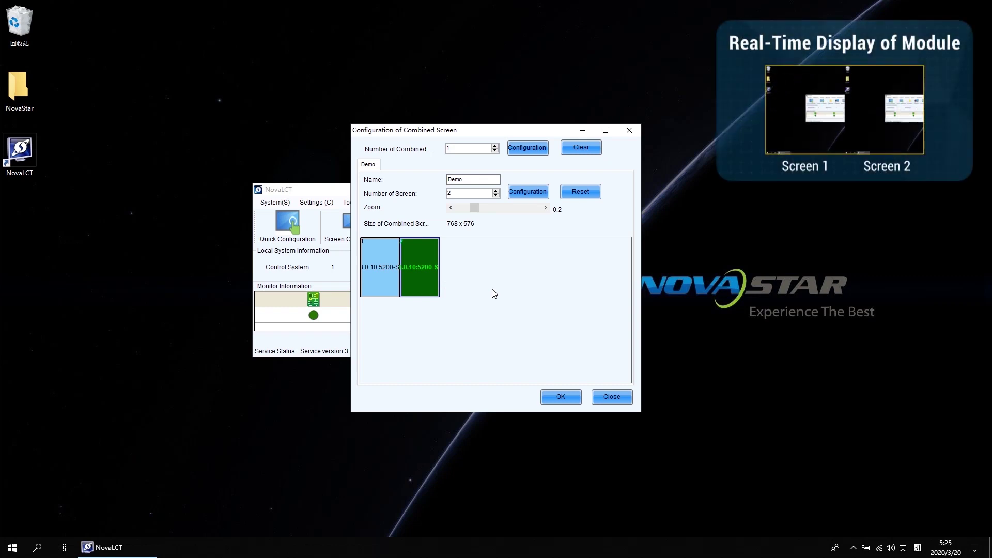
# - Save the Demo combined screen and confirm in MonitorSite its 12 receiving cards are normal
pyautogui.click(562, 397)
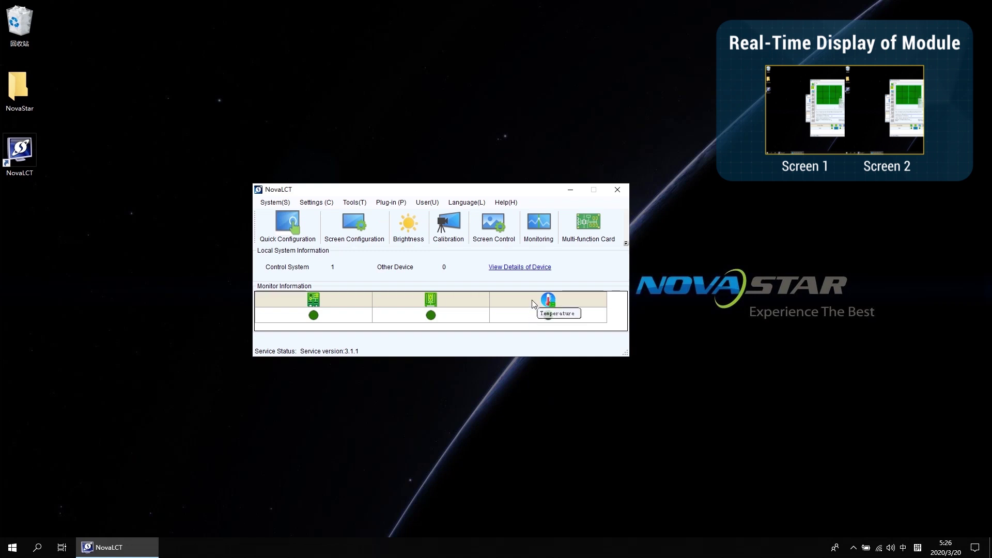
pyautogui.click(535, 223)
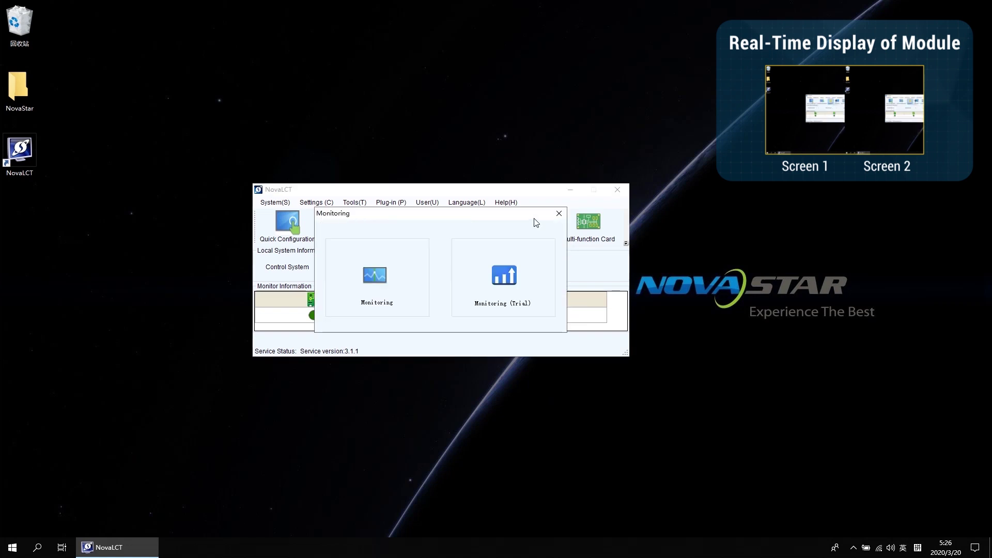
pyautogui.click(377, 277)
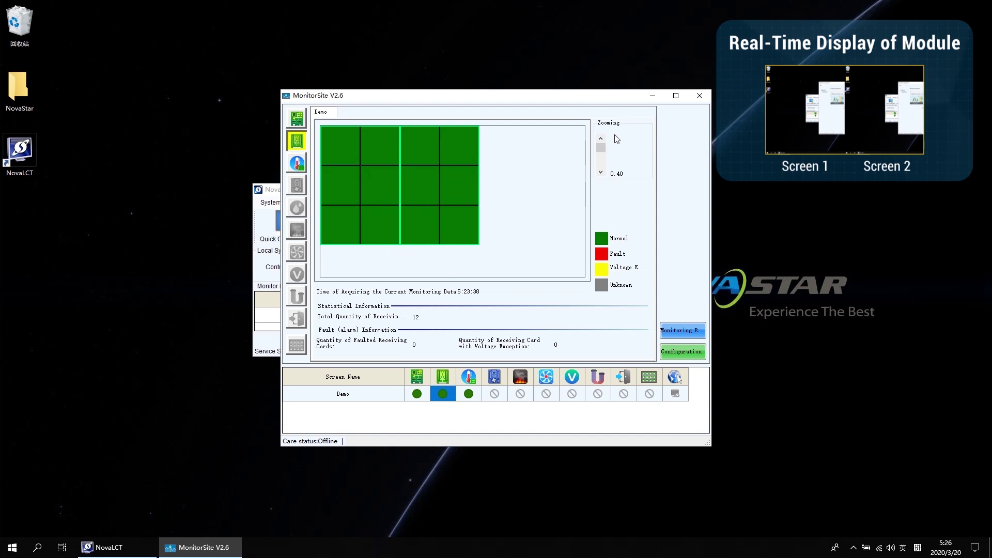
pyautogui.click(700, 95)
# - Raise the Demo screen's brightness from 15 to 26 (10.2%)
pyautogui.click(416, 224)
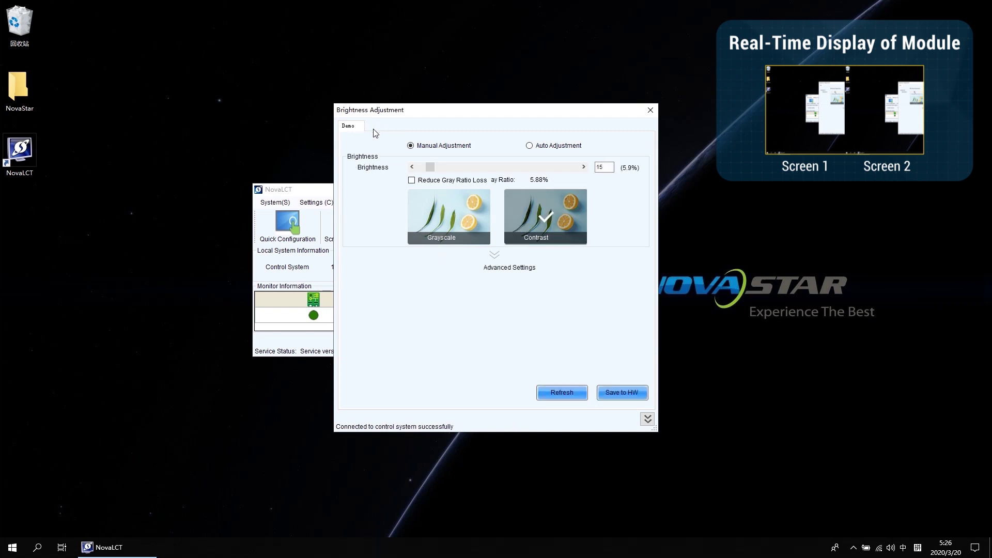
pyautogui.moveTo(429, 166)
pyautogui.mouseDown()
pyautogui.moveTo(572, 168)
pyautogui.moveTo(438, 172)
pyautogui.mouseUp()
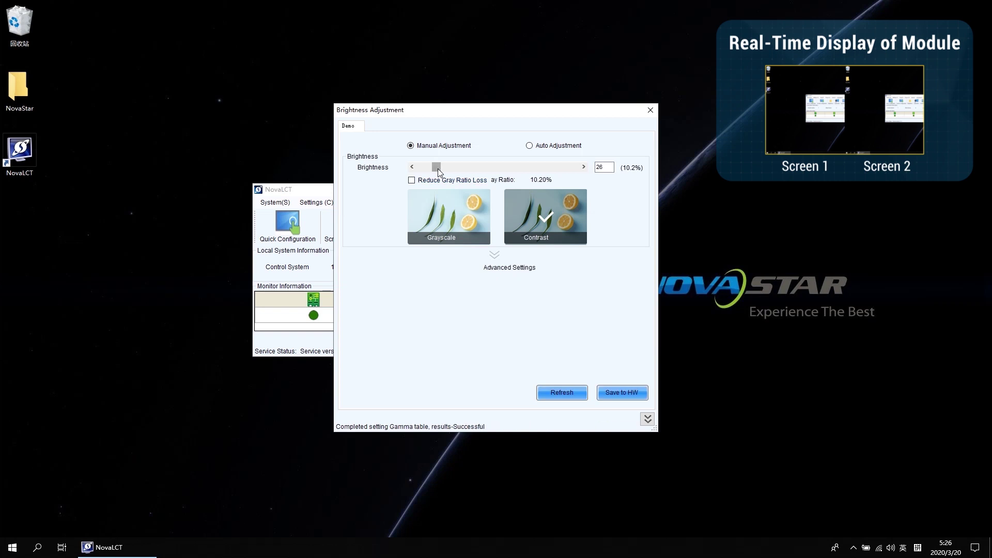
pyautogui.click(651, 109)
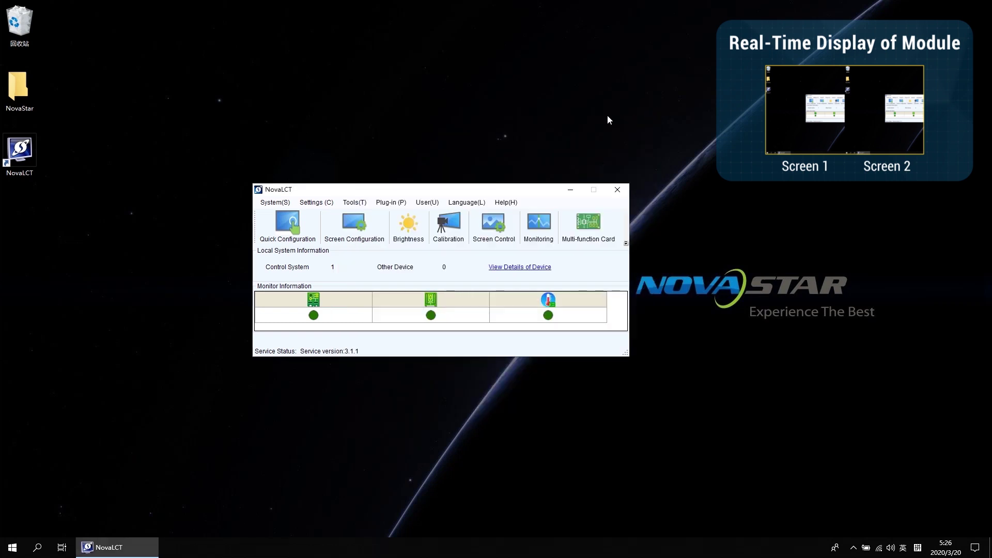